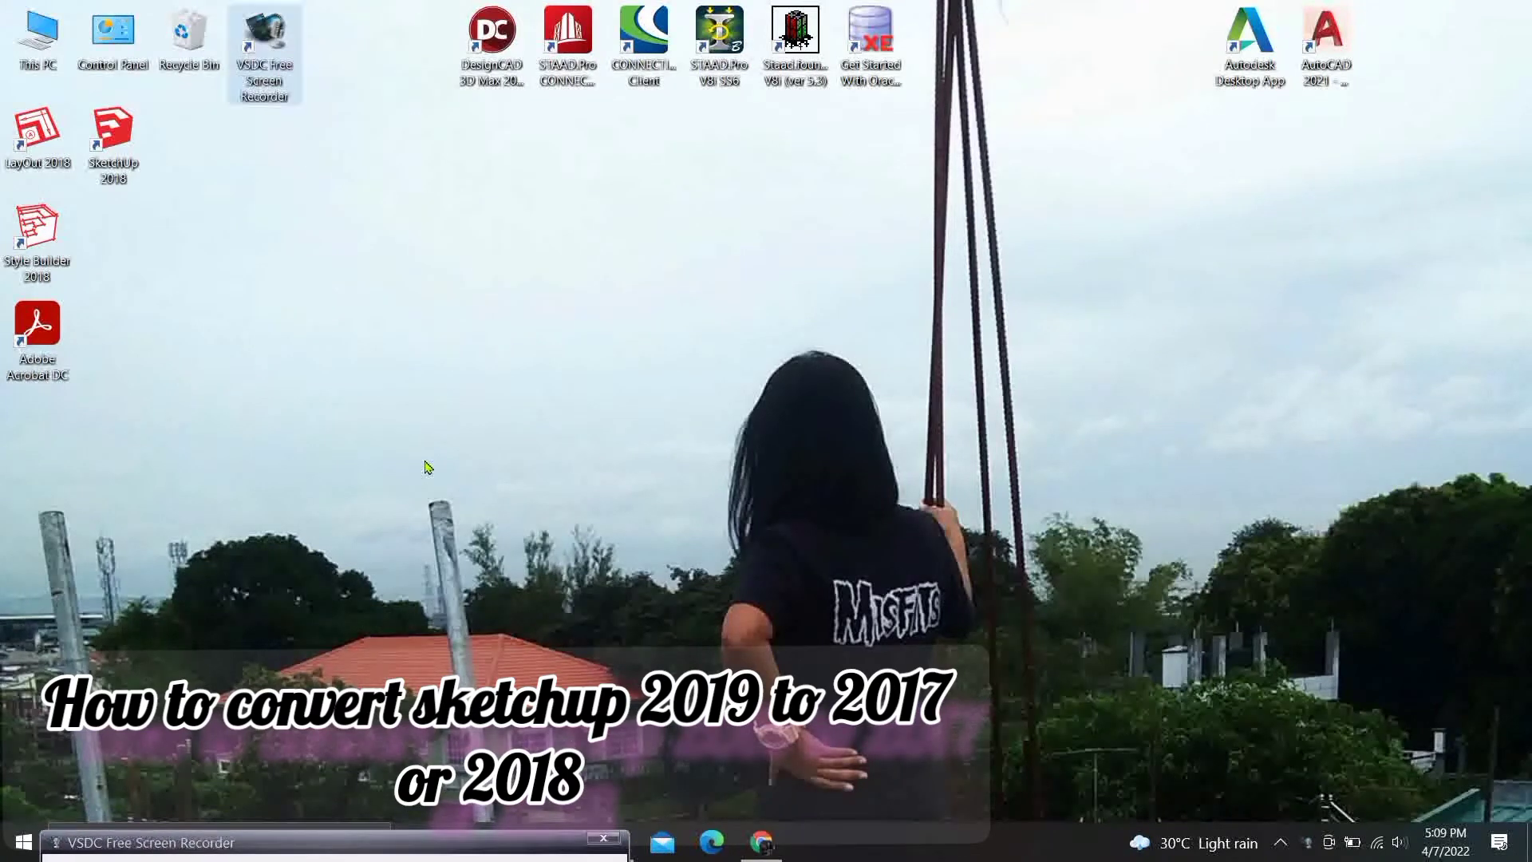
Step: Launch SketchUp Pro 2018 and start a new untitled model from the welcome screen
double_click(122, 151)
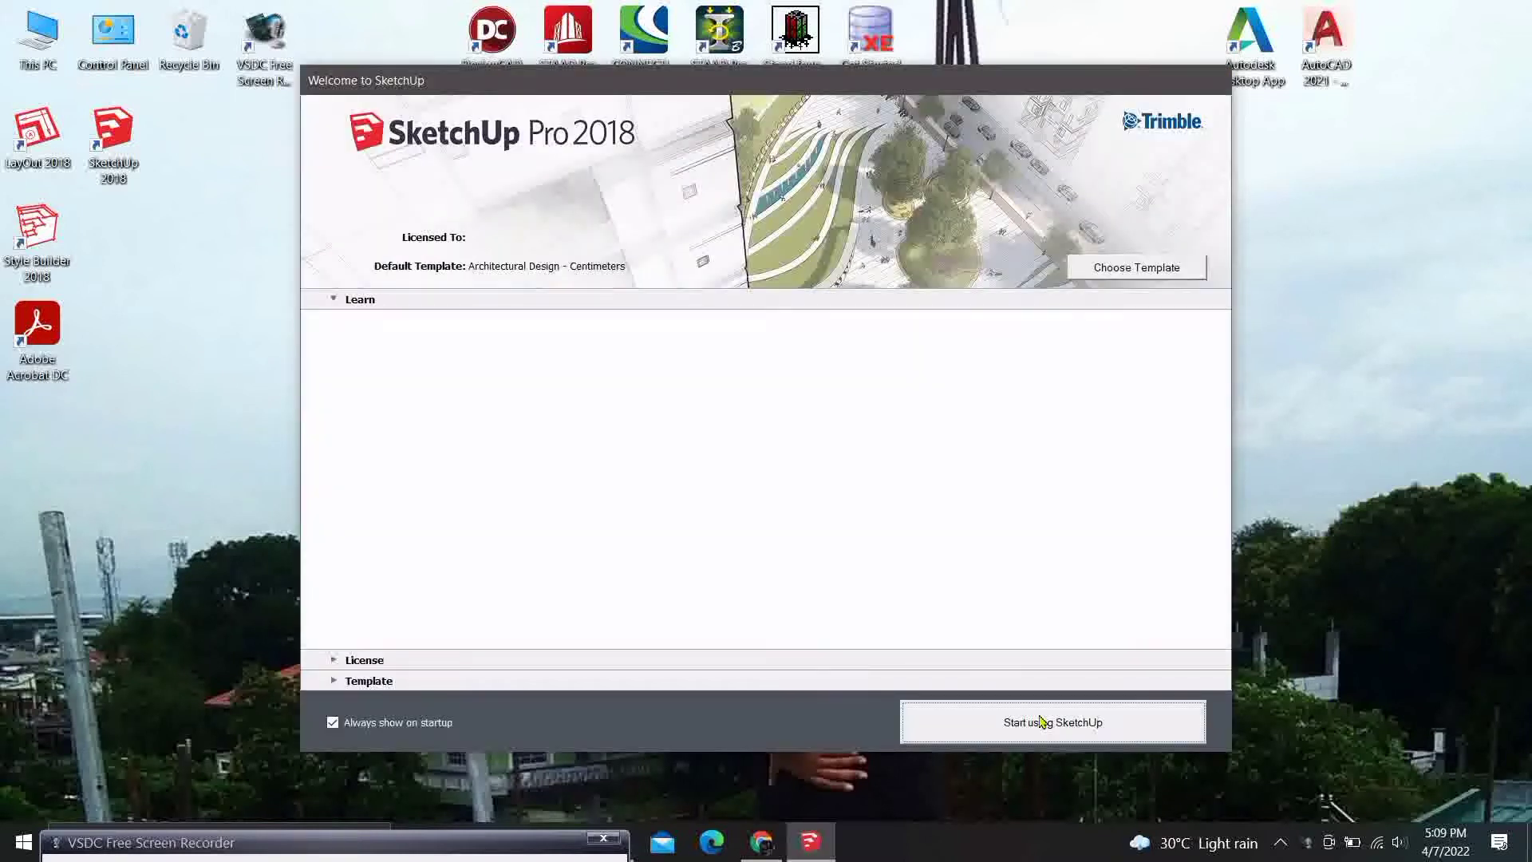
left_click(1041, 721)
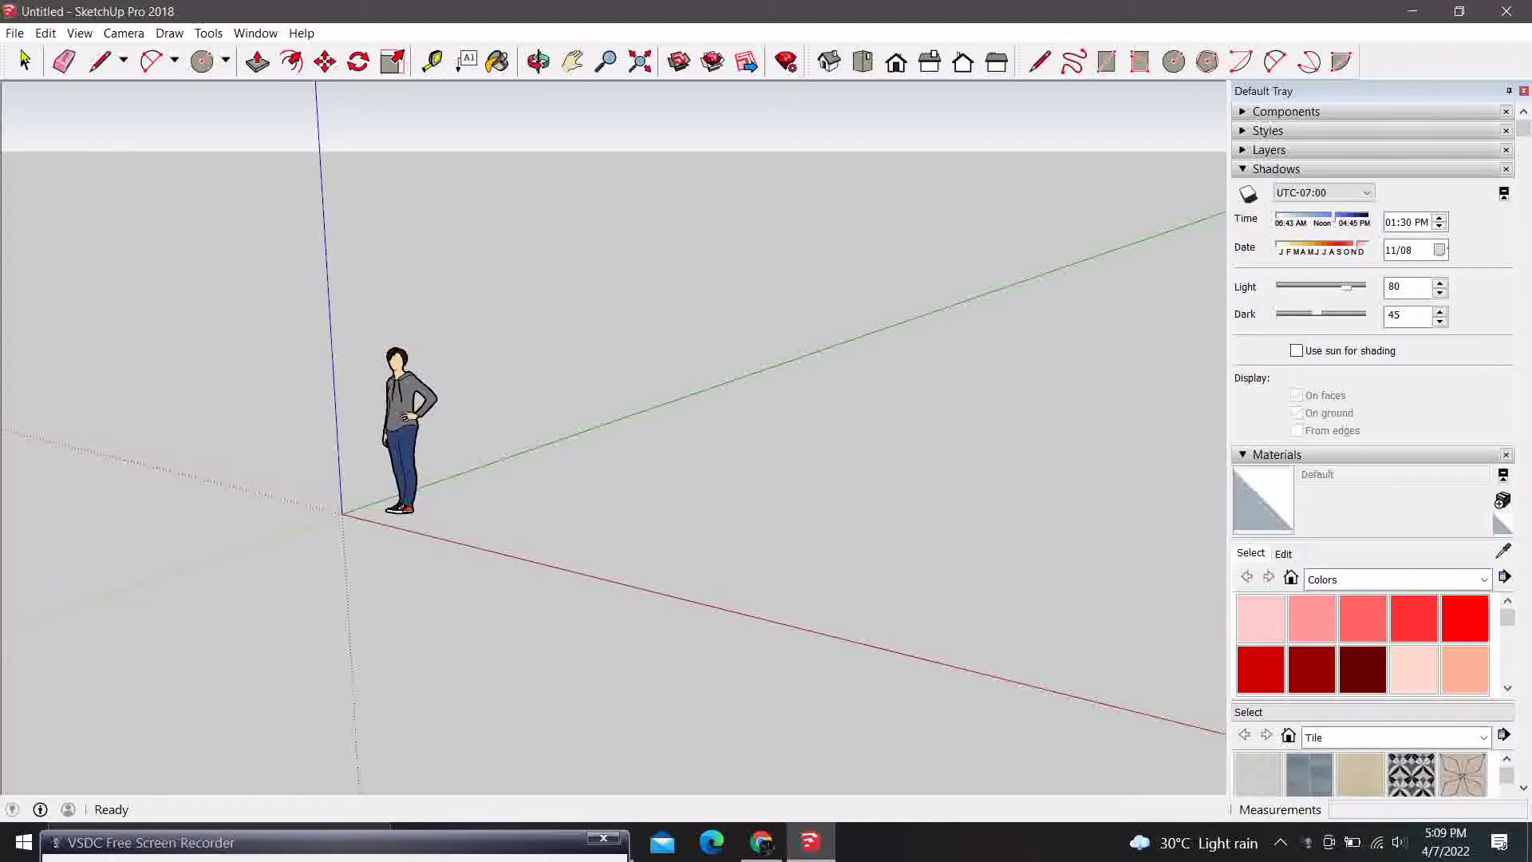
left_click(14, 36)
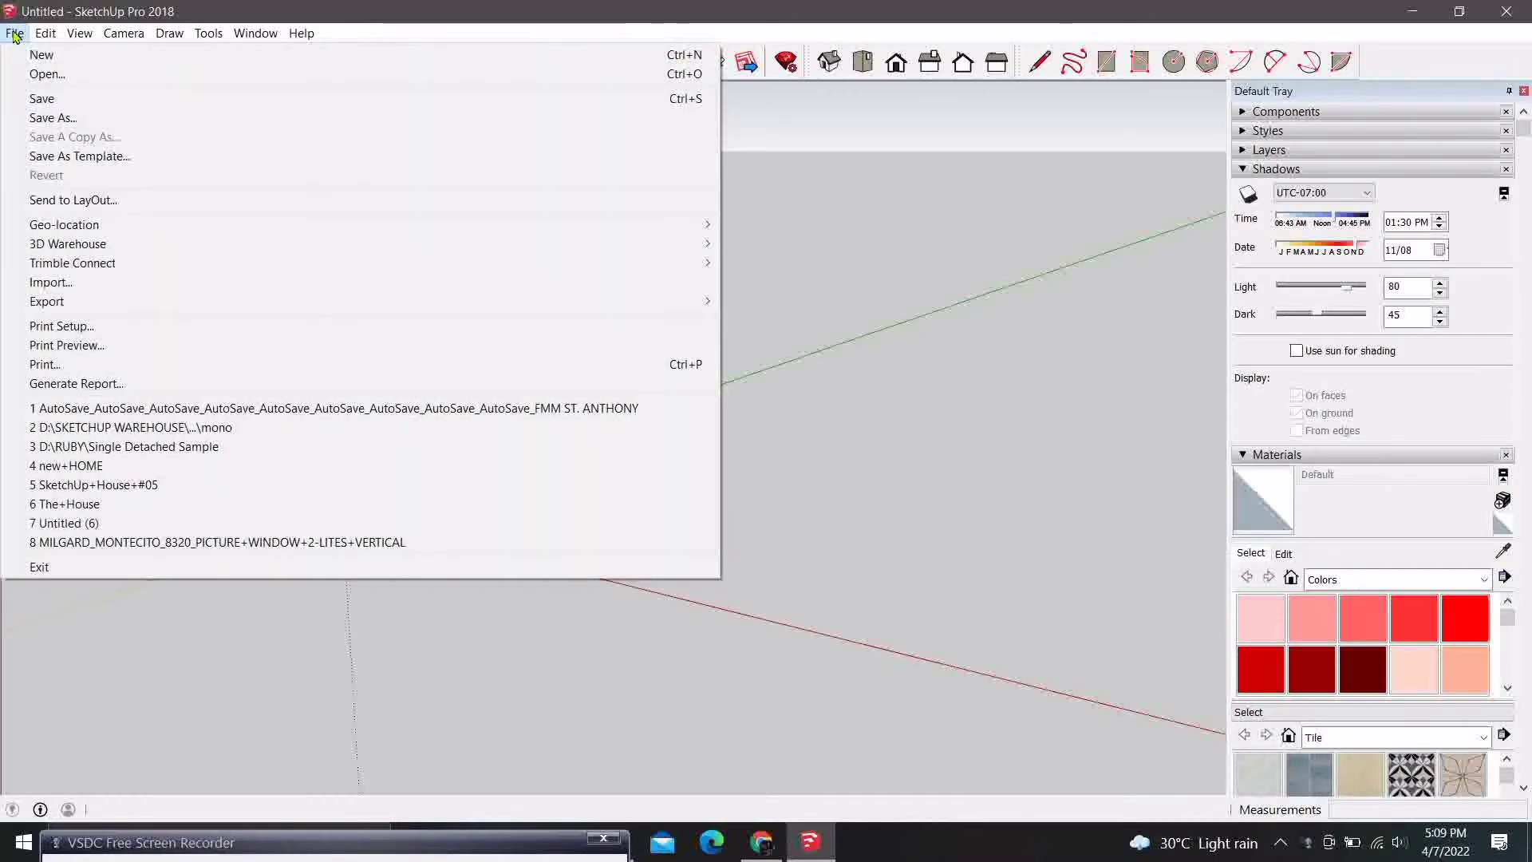
left_click(39, 72)
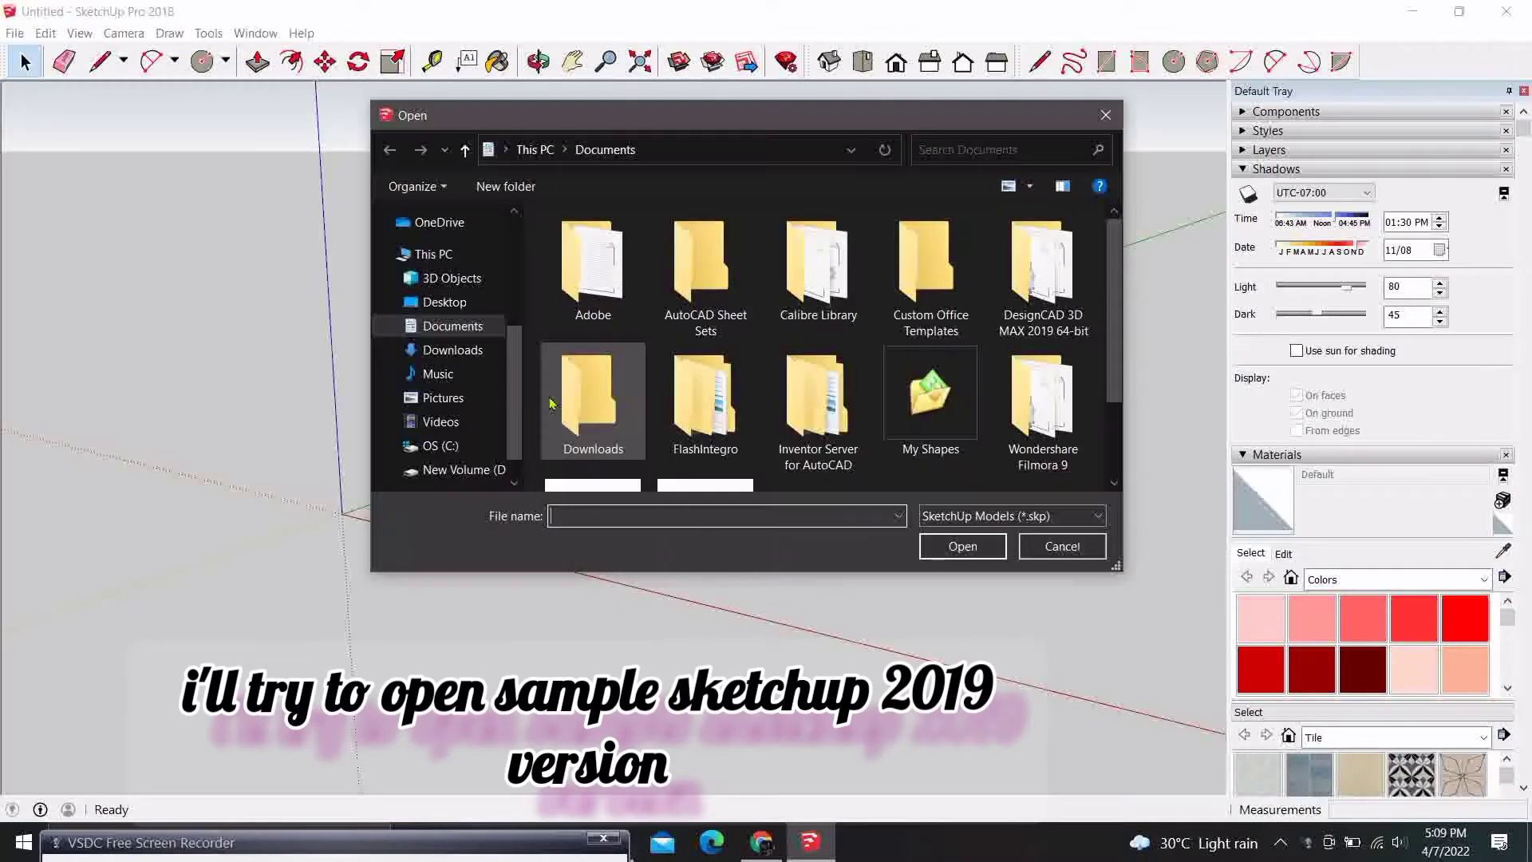
left_click(467, 349)
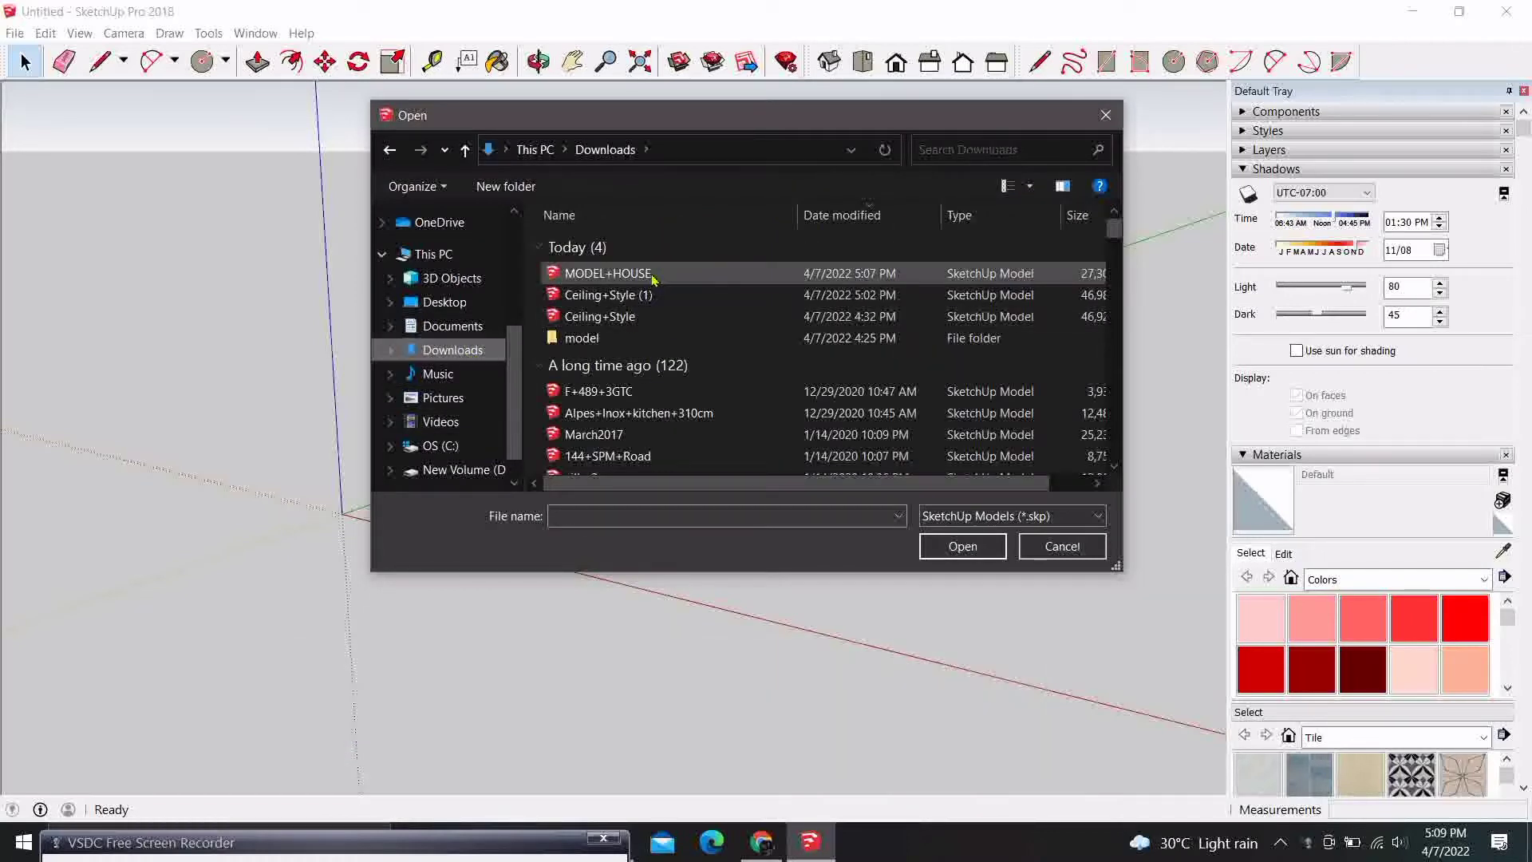
left_click(653, 280)
left_click(964, 544)
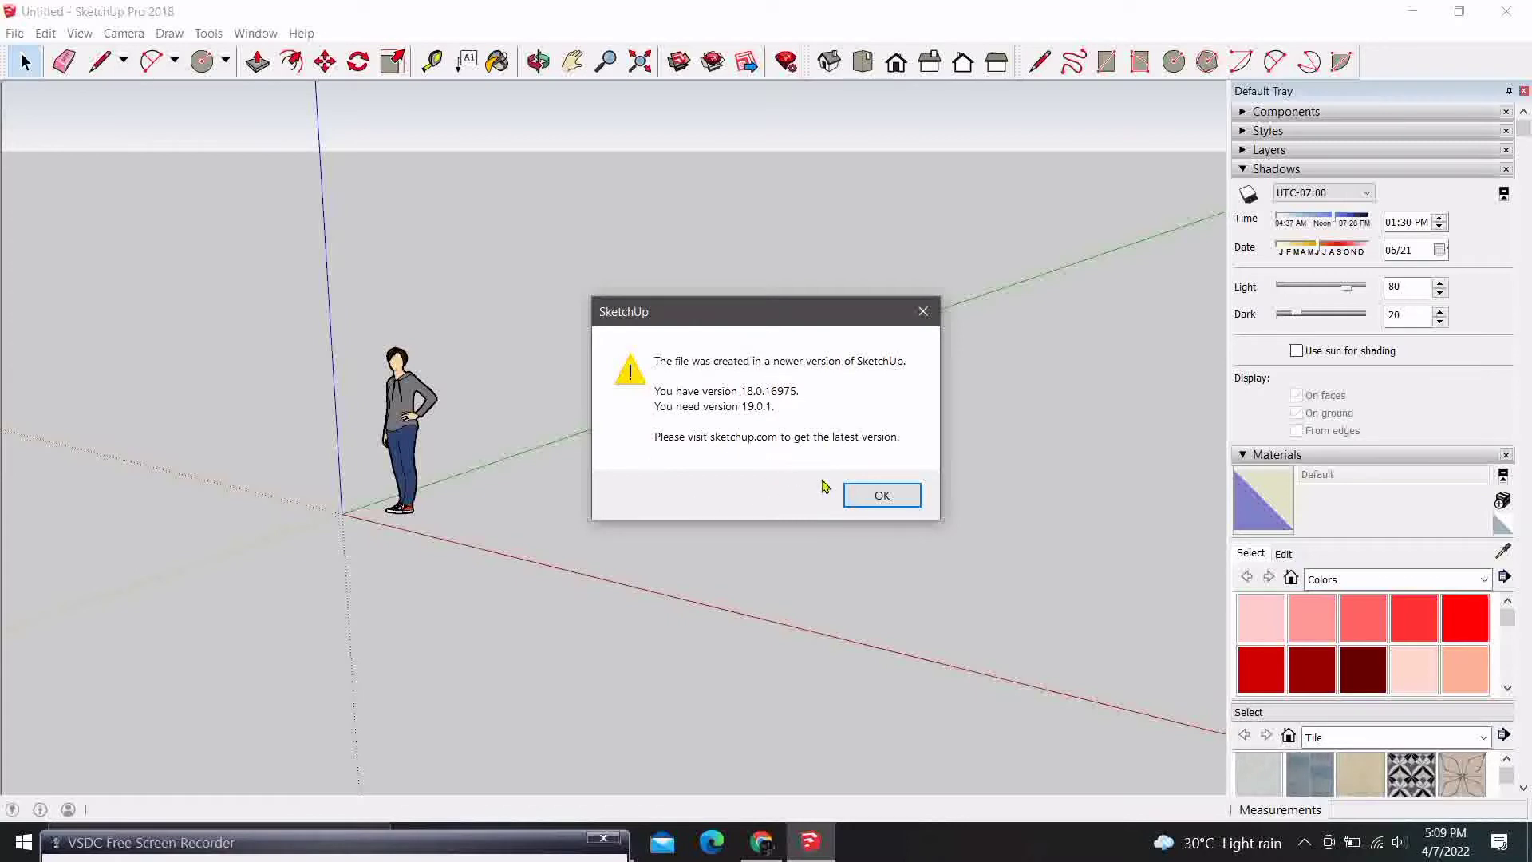
left_click(880, 497)
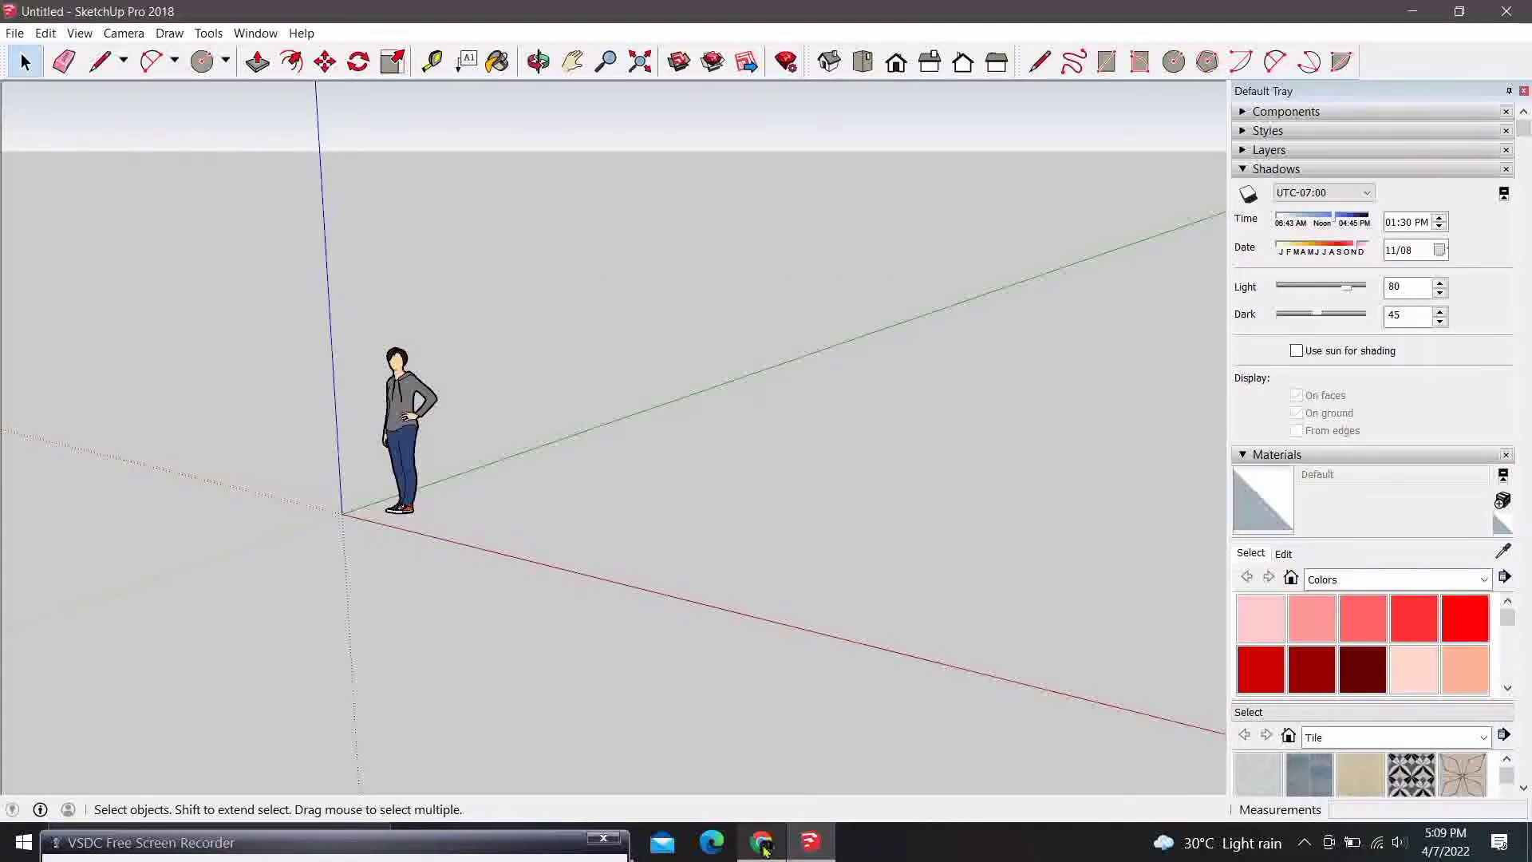
left_click(761, 841)
Step: Search Google for 'open sketchup 2019 by online' and open the SketchUp for Web result
left_click(396, 20)
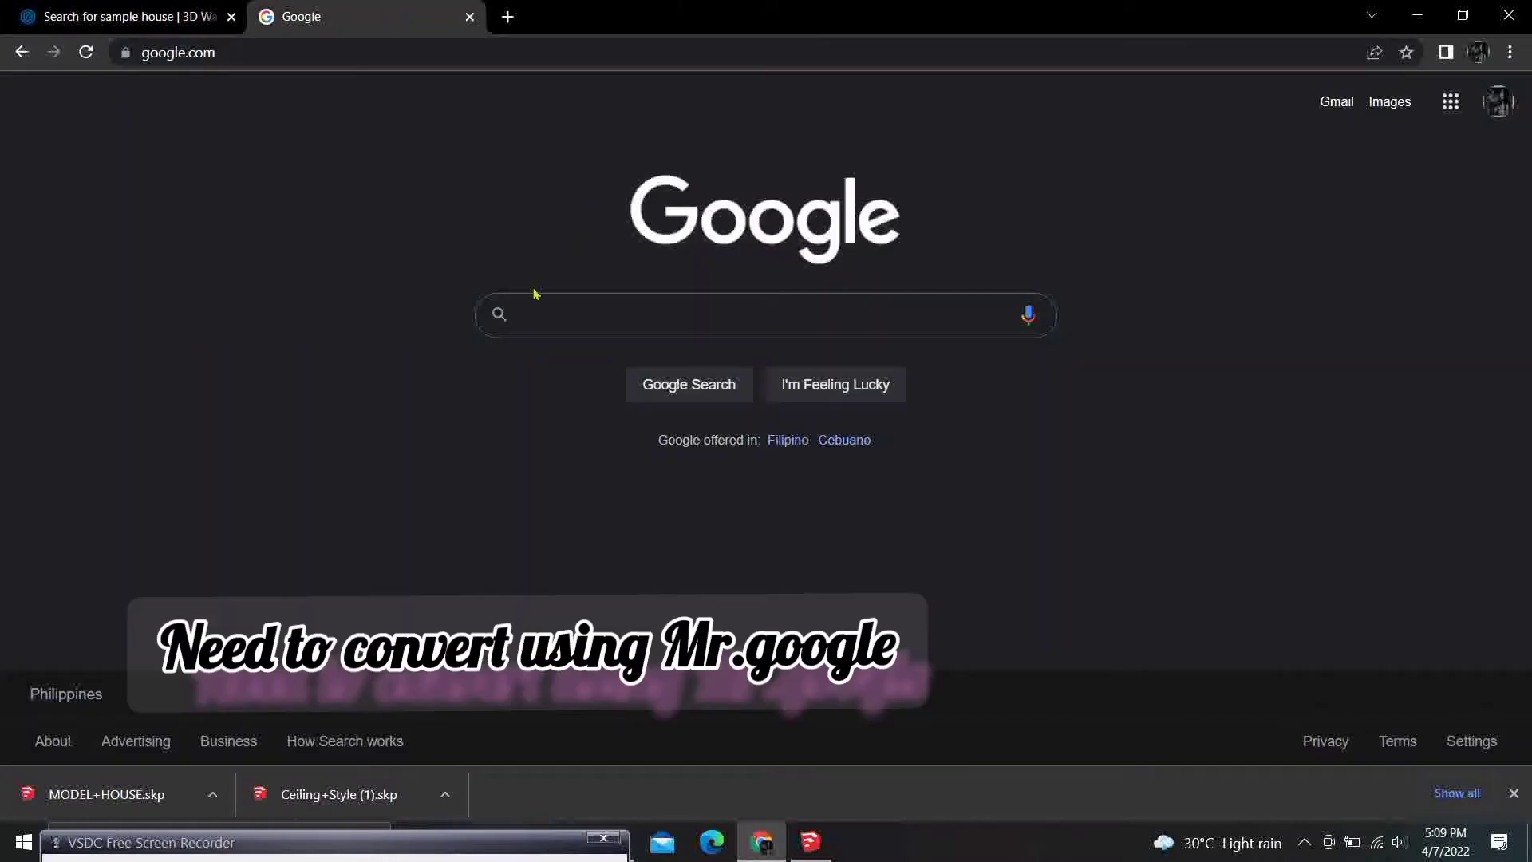
left_click(528, 317)
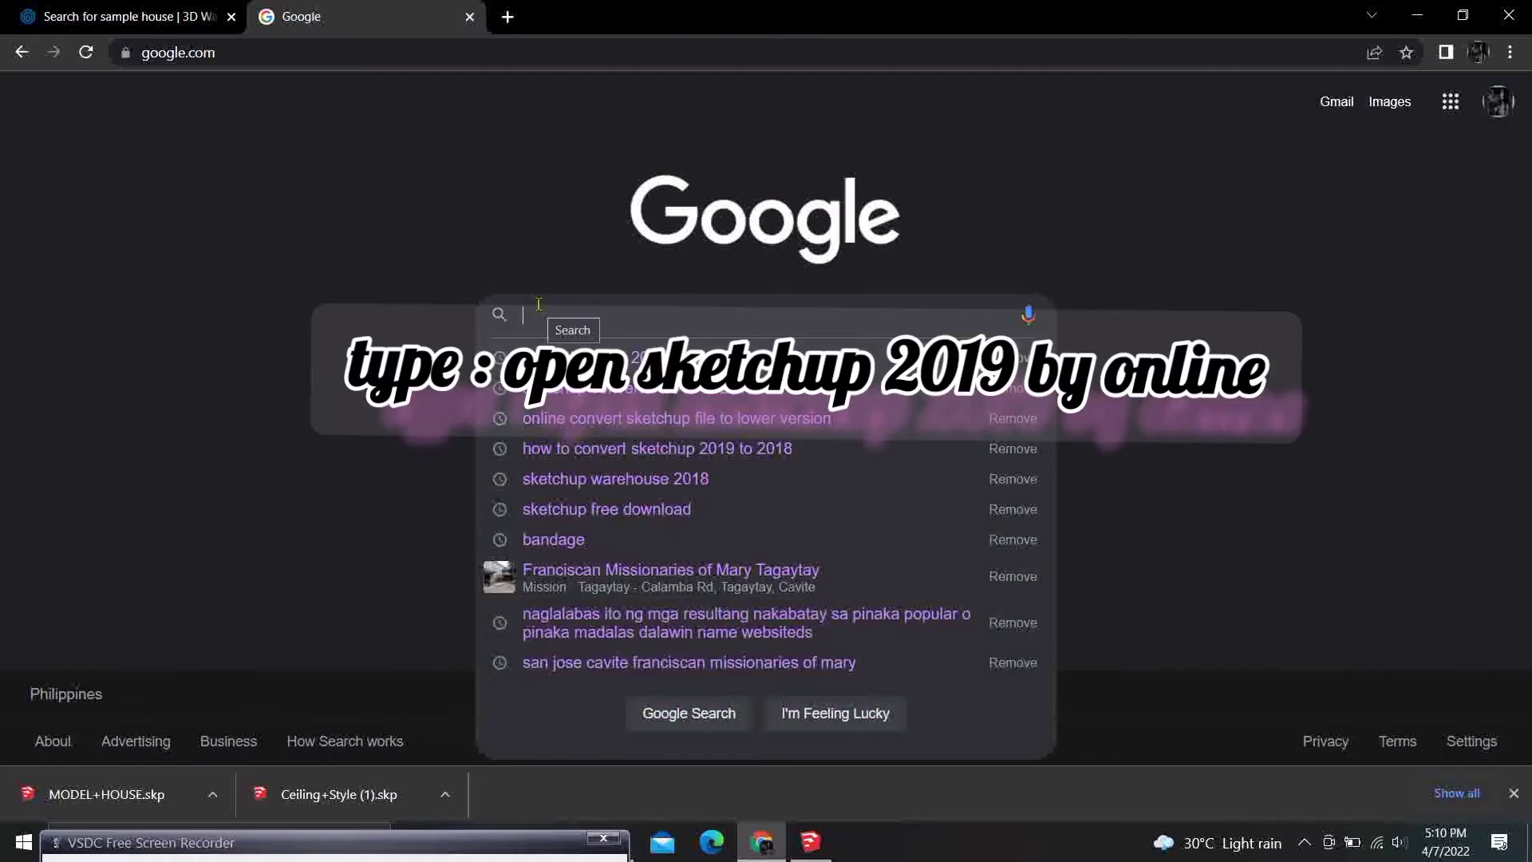
type("open")
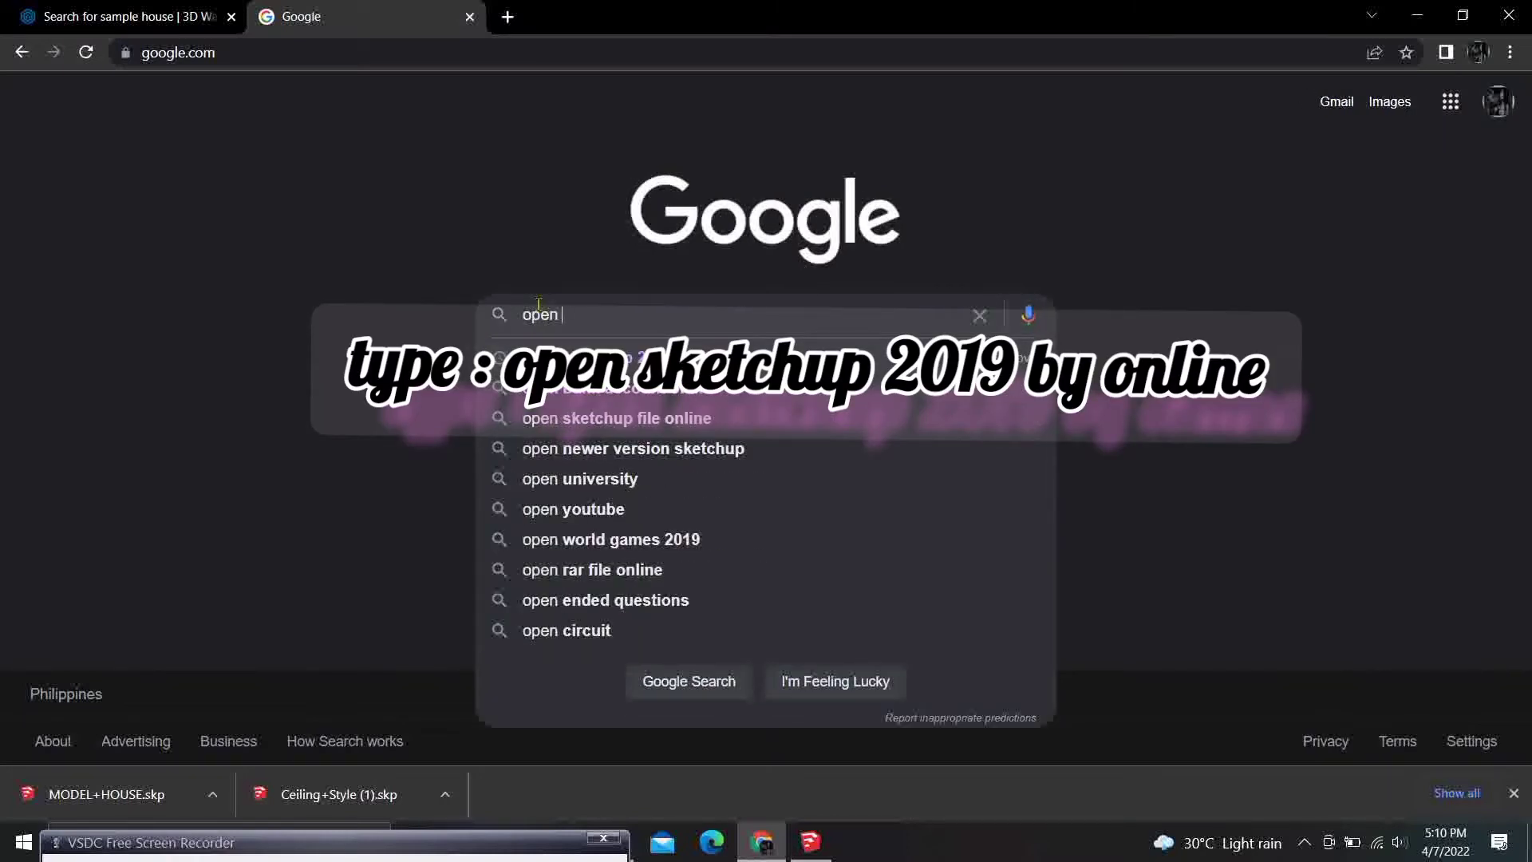
type(" sketch")
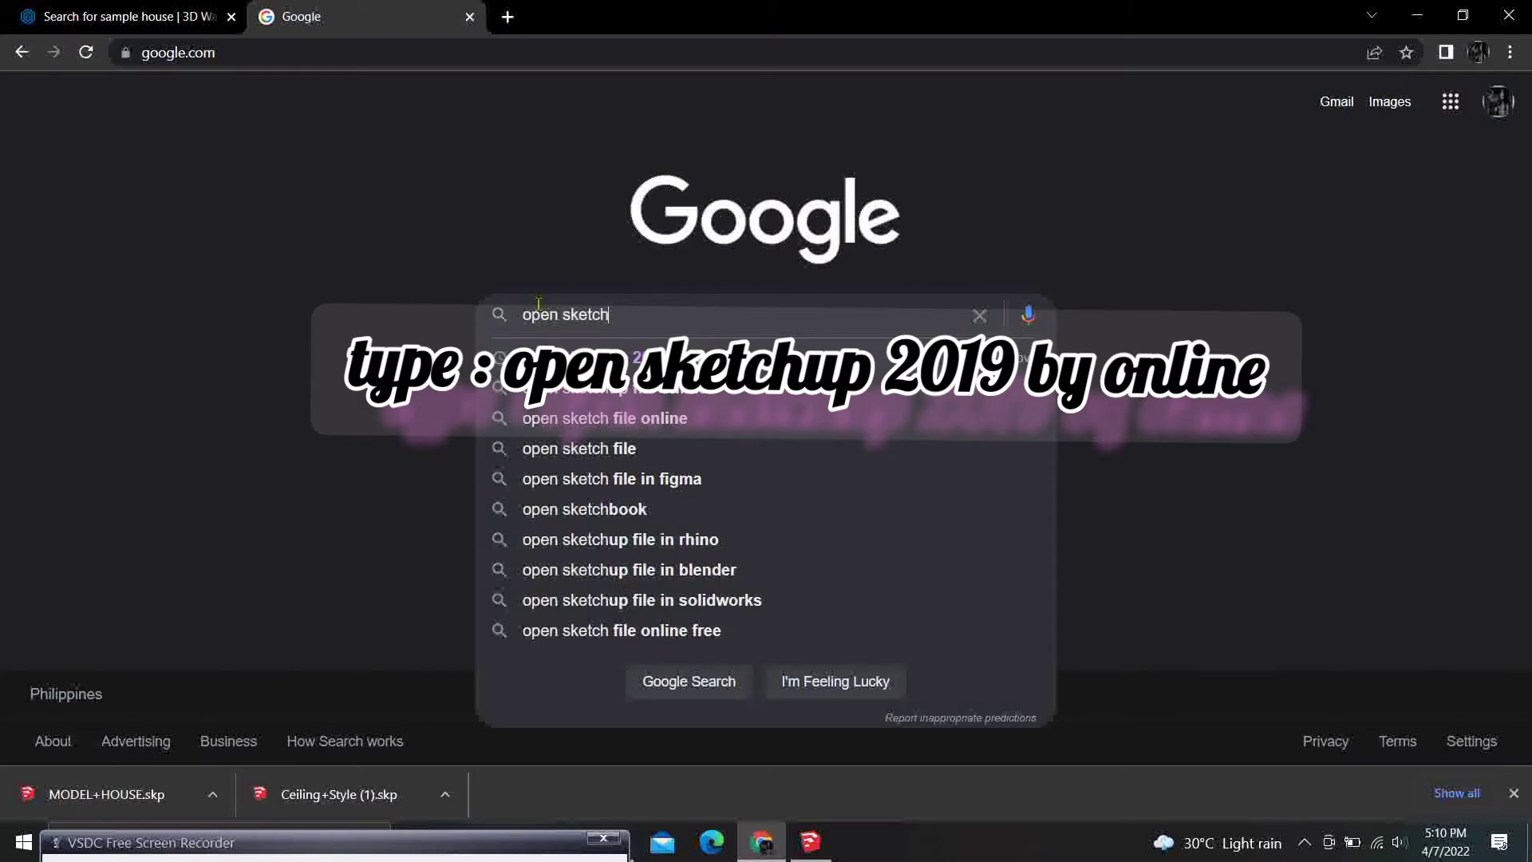
type("up ")
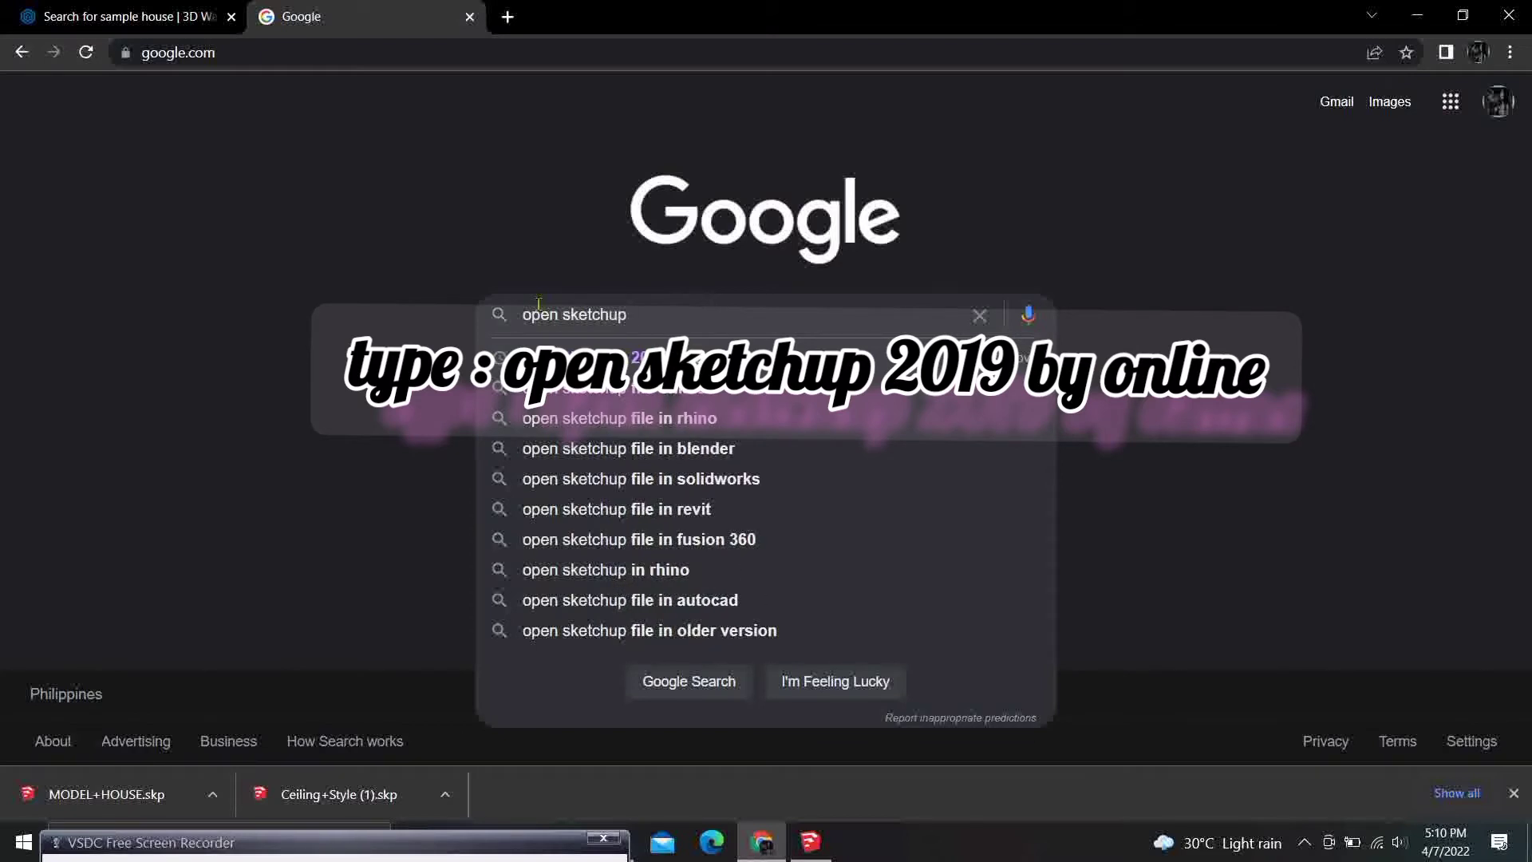
type("2019 ")
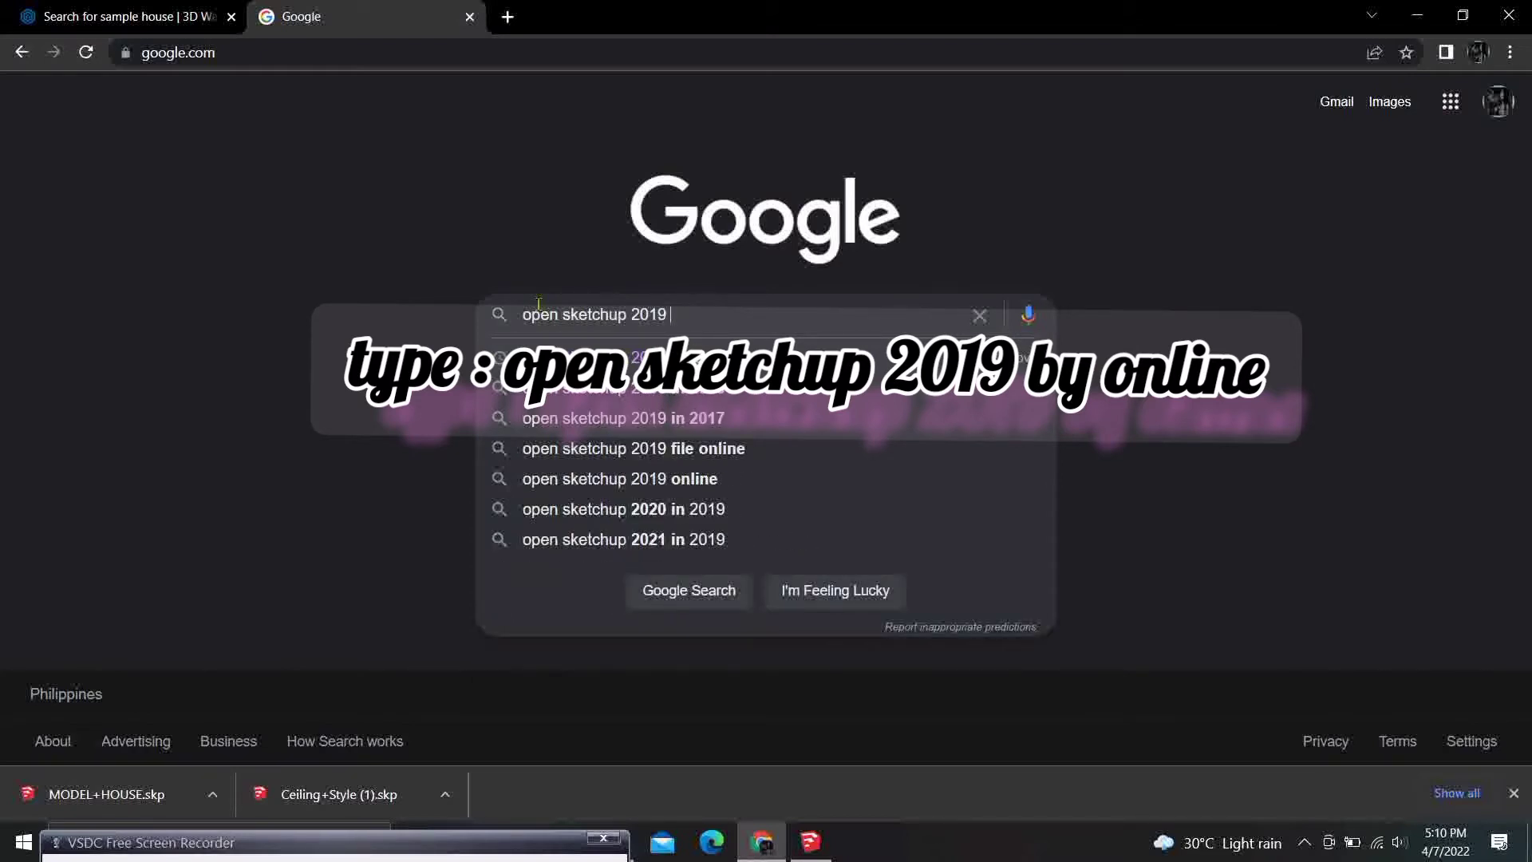
type("by onl")
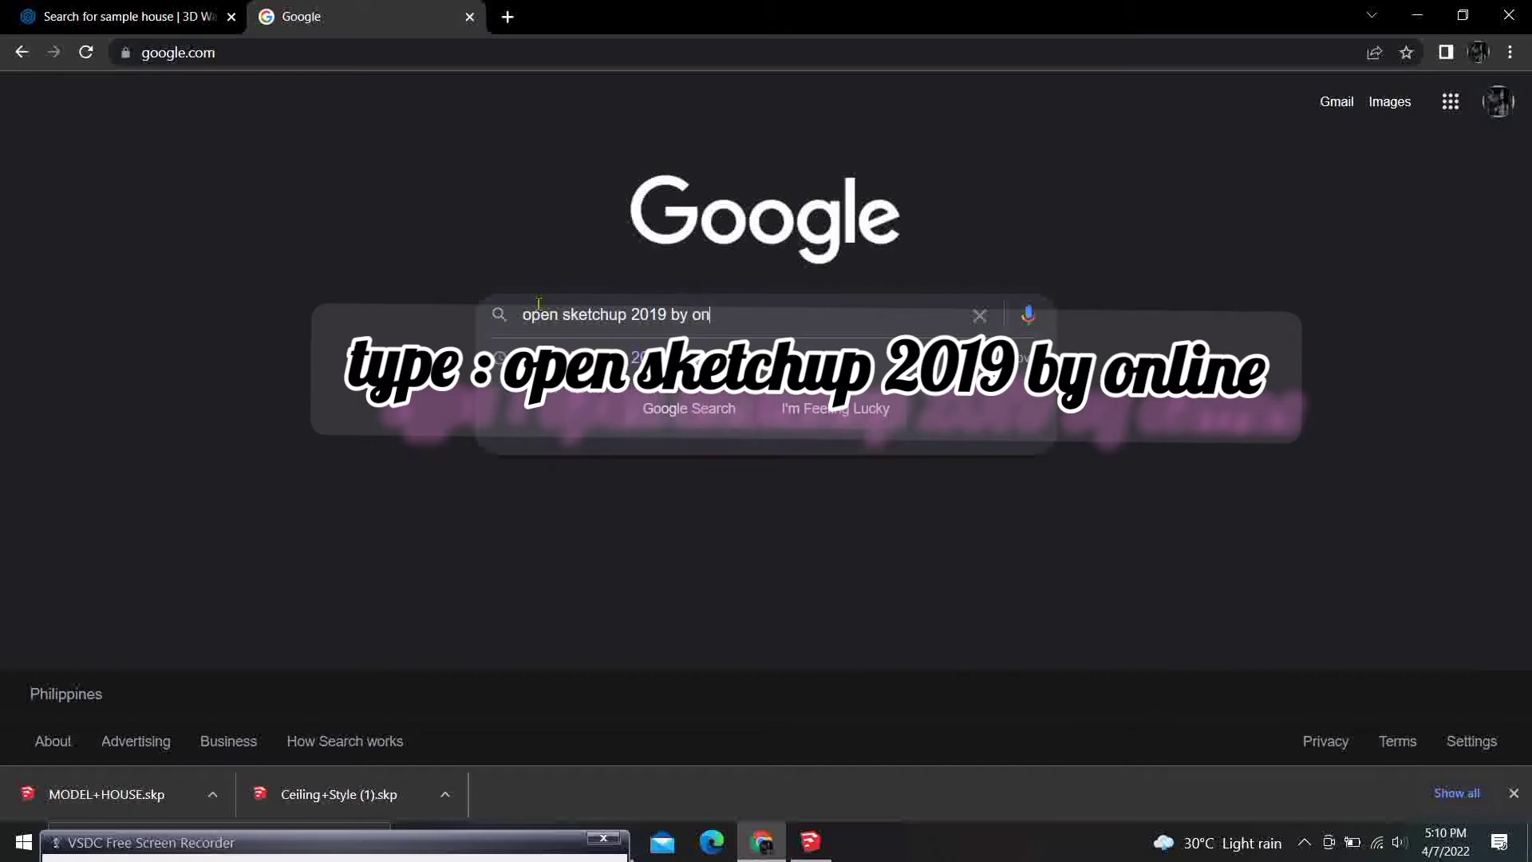
type("ine")
key("Return")
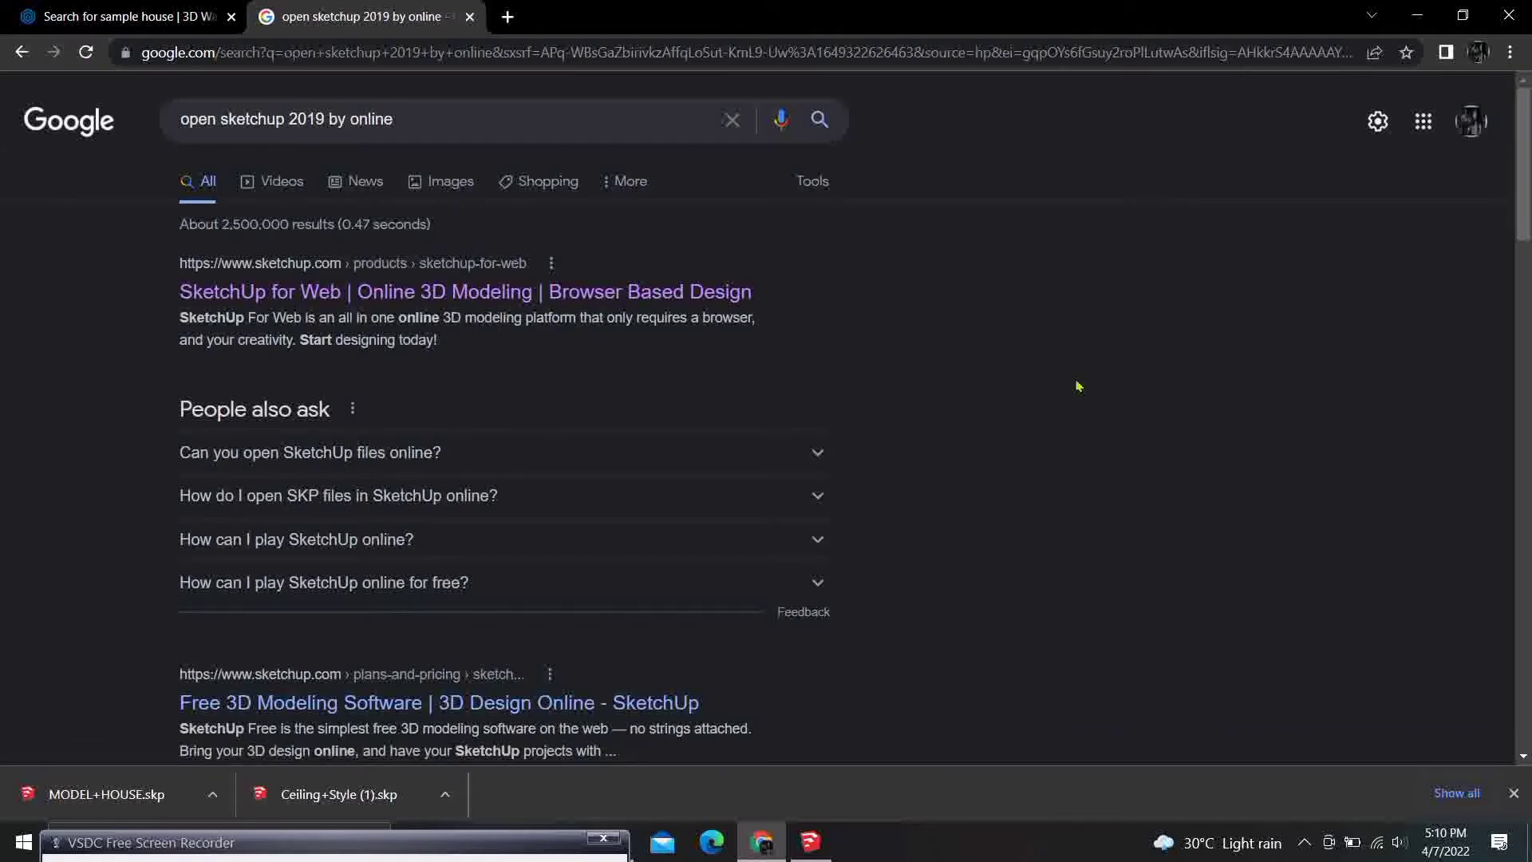
left_click(318, 289)
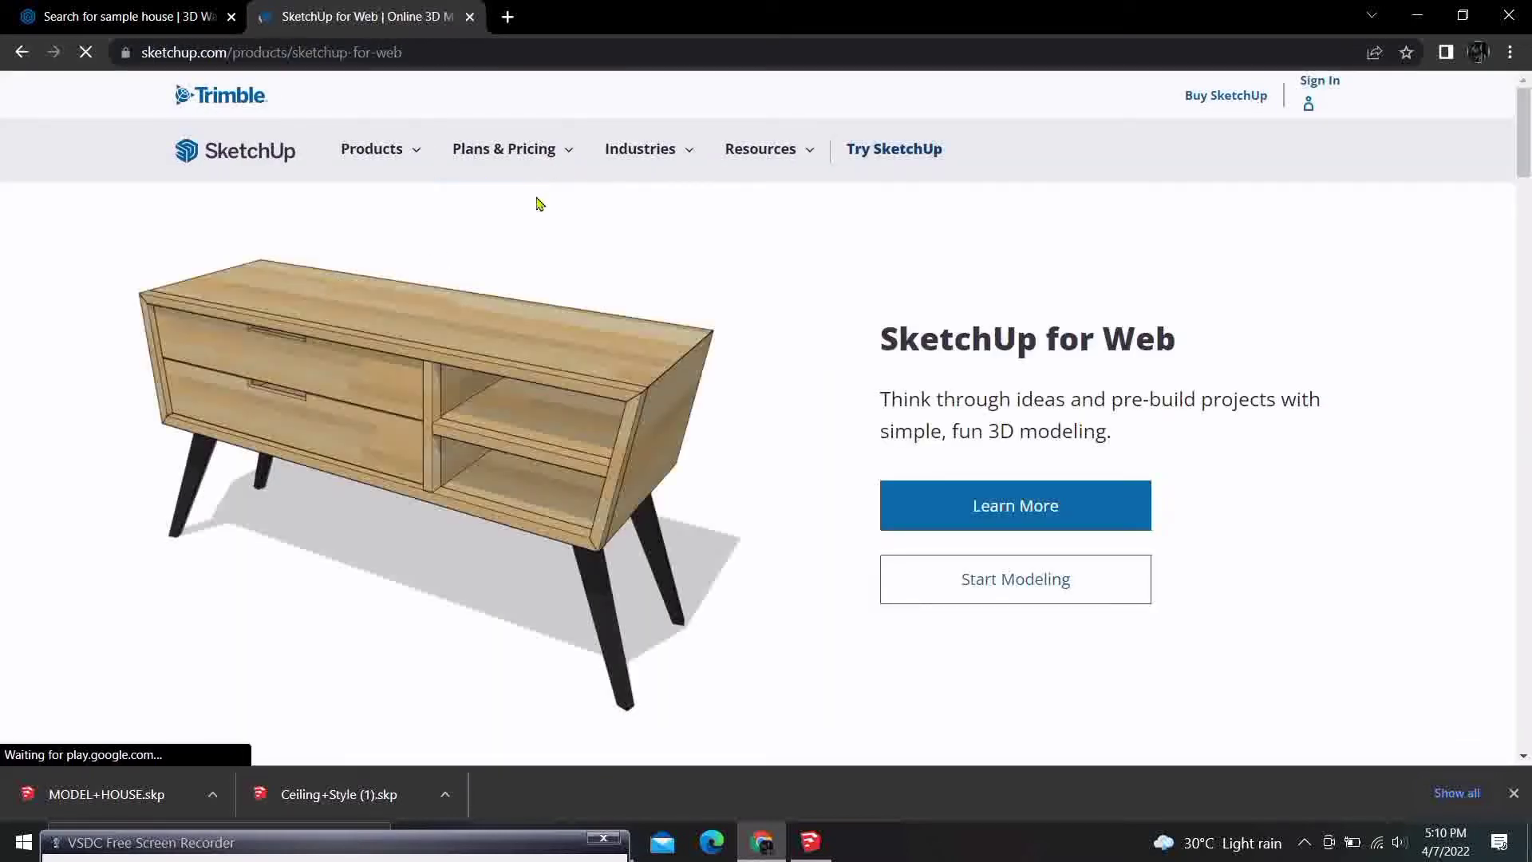
Step: Dismiss the downloads bar and launch SketchUp for Web to its Welcome screen
left_click(1514, 792)
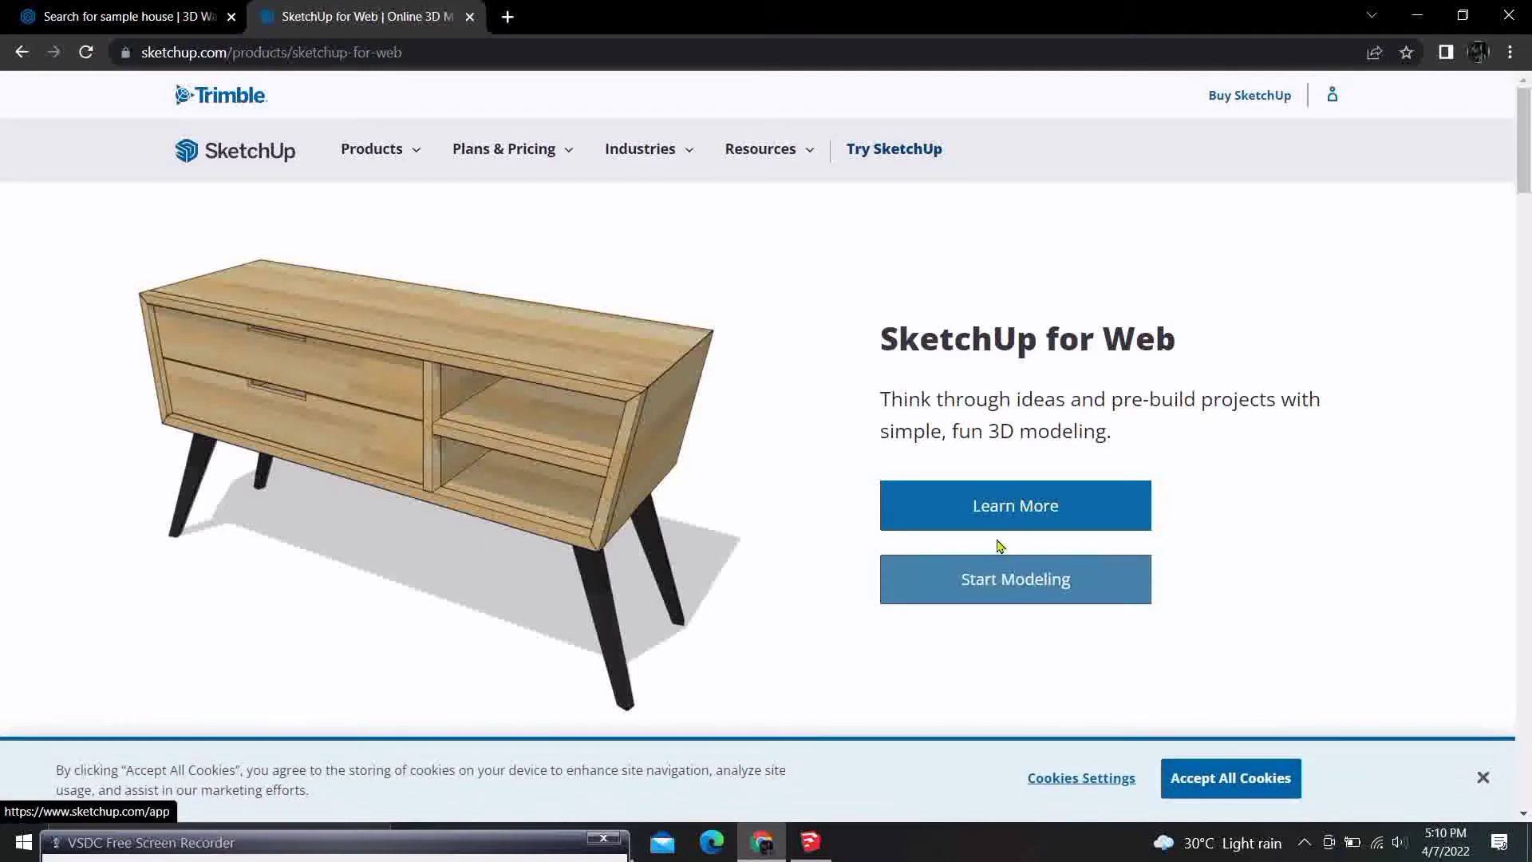
left_click(891, 575)
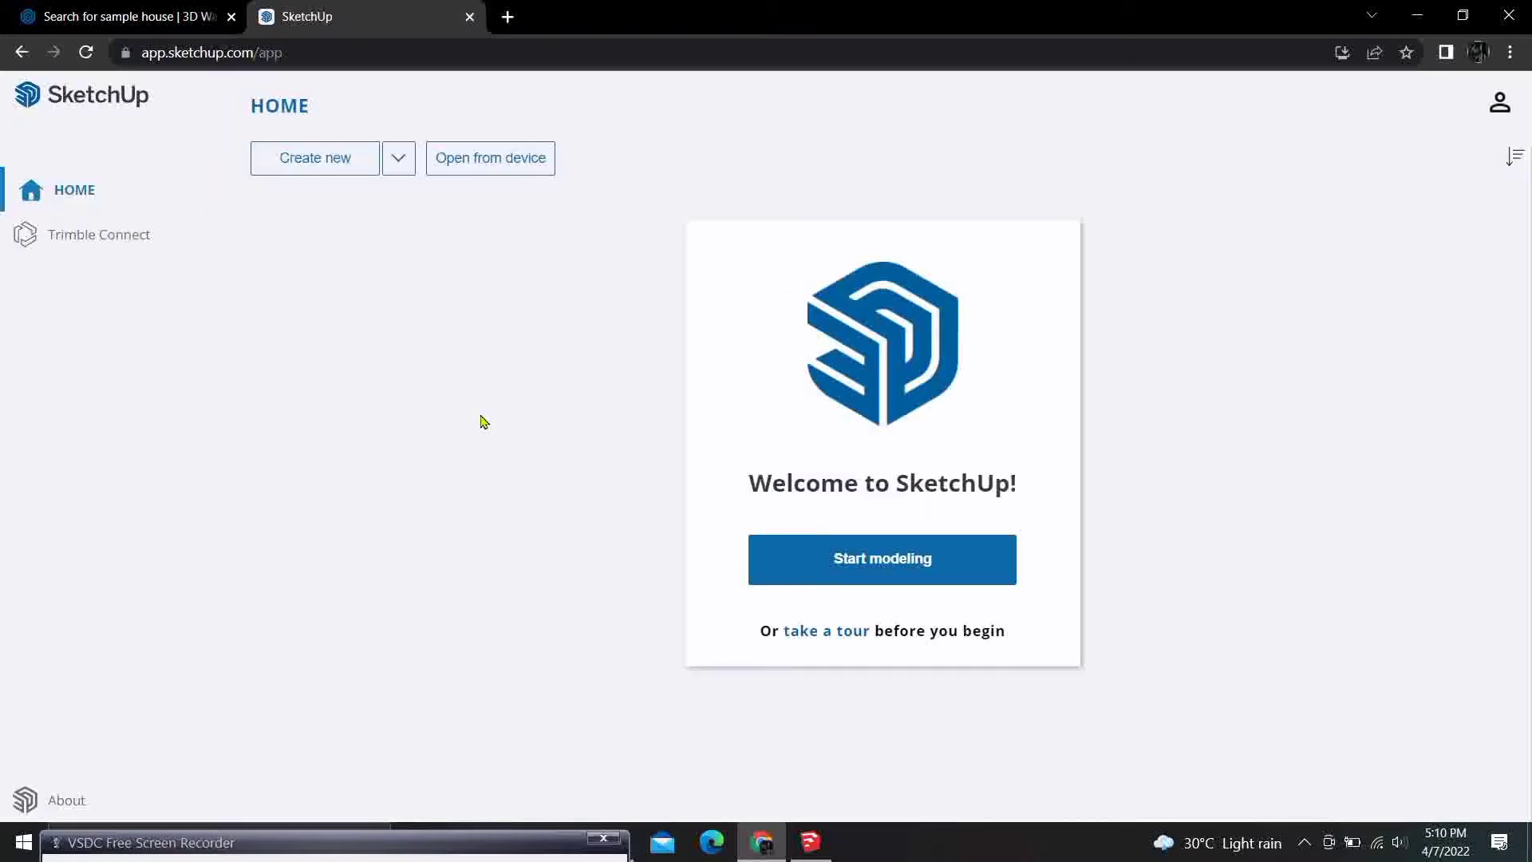
Step: Open MODEL+HOUSE from the Downloads folder, accepting the large-model prompt
left_click(482, 173)
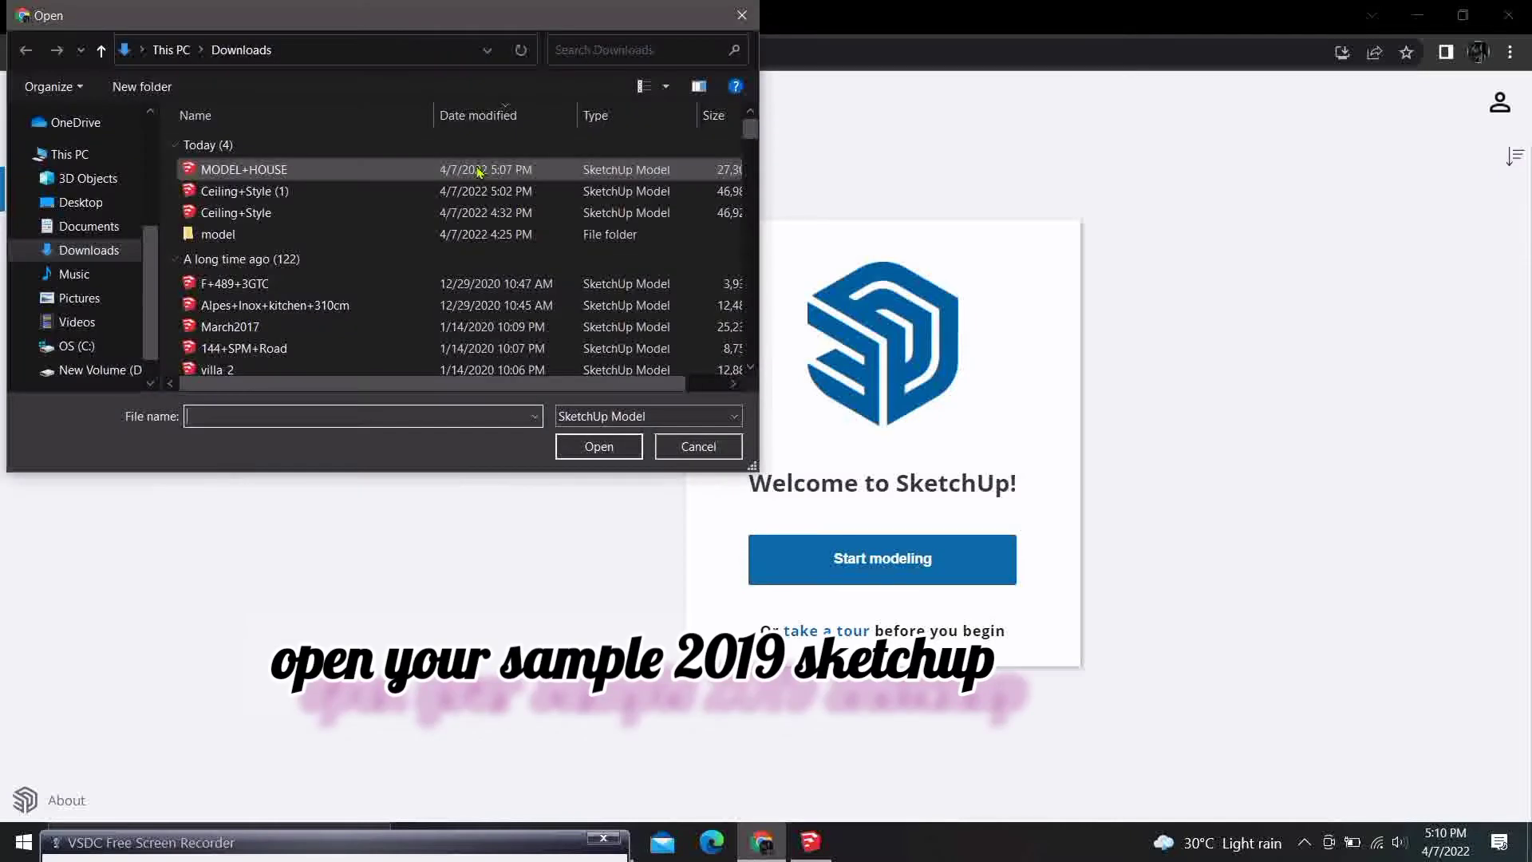
left_click(281, 172)
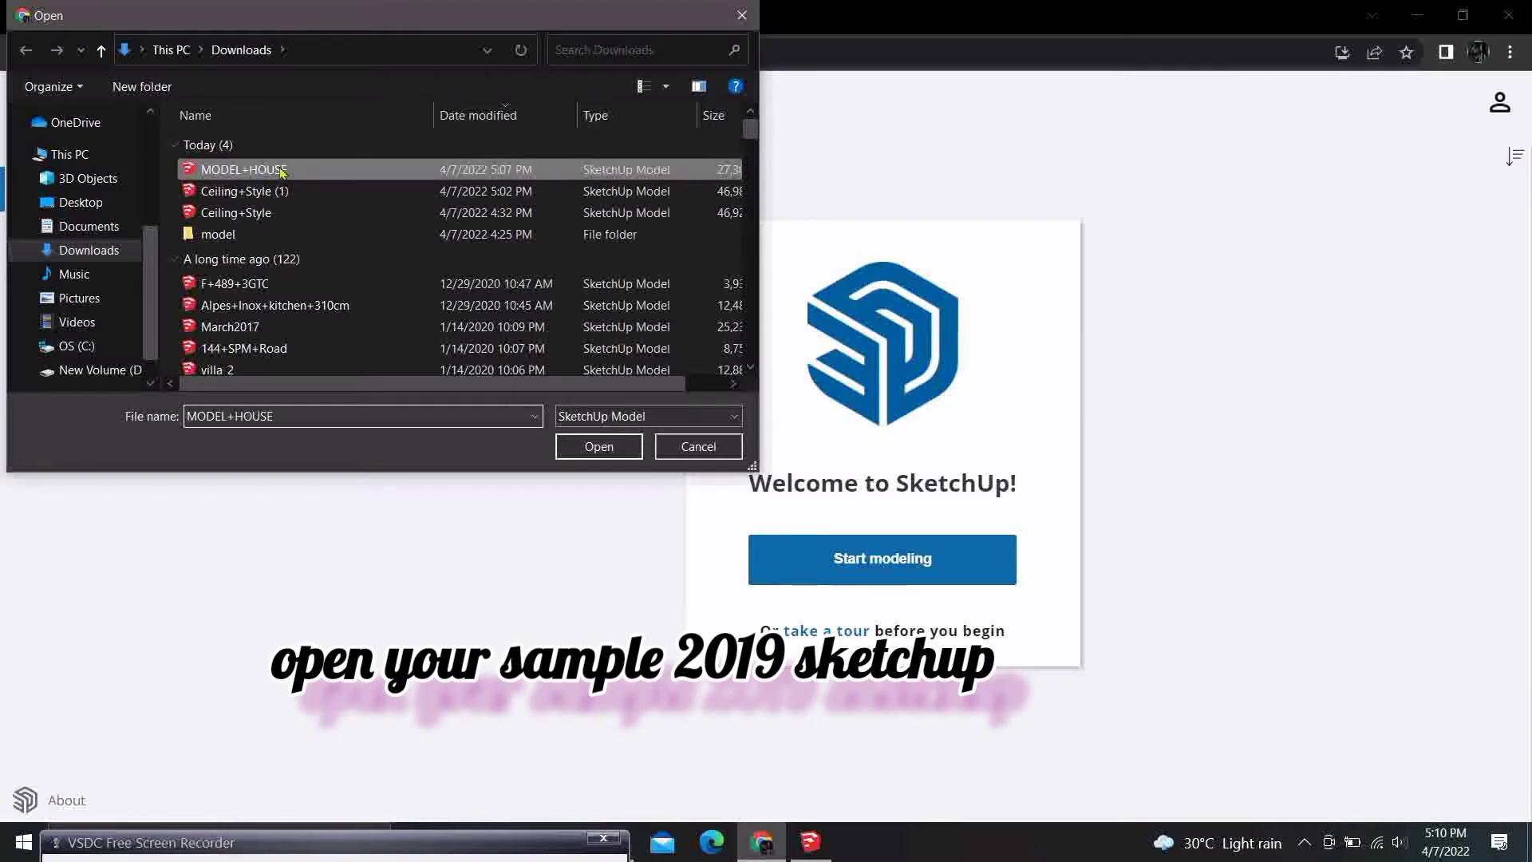
left_click(593, 447)
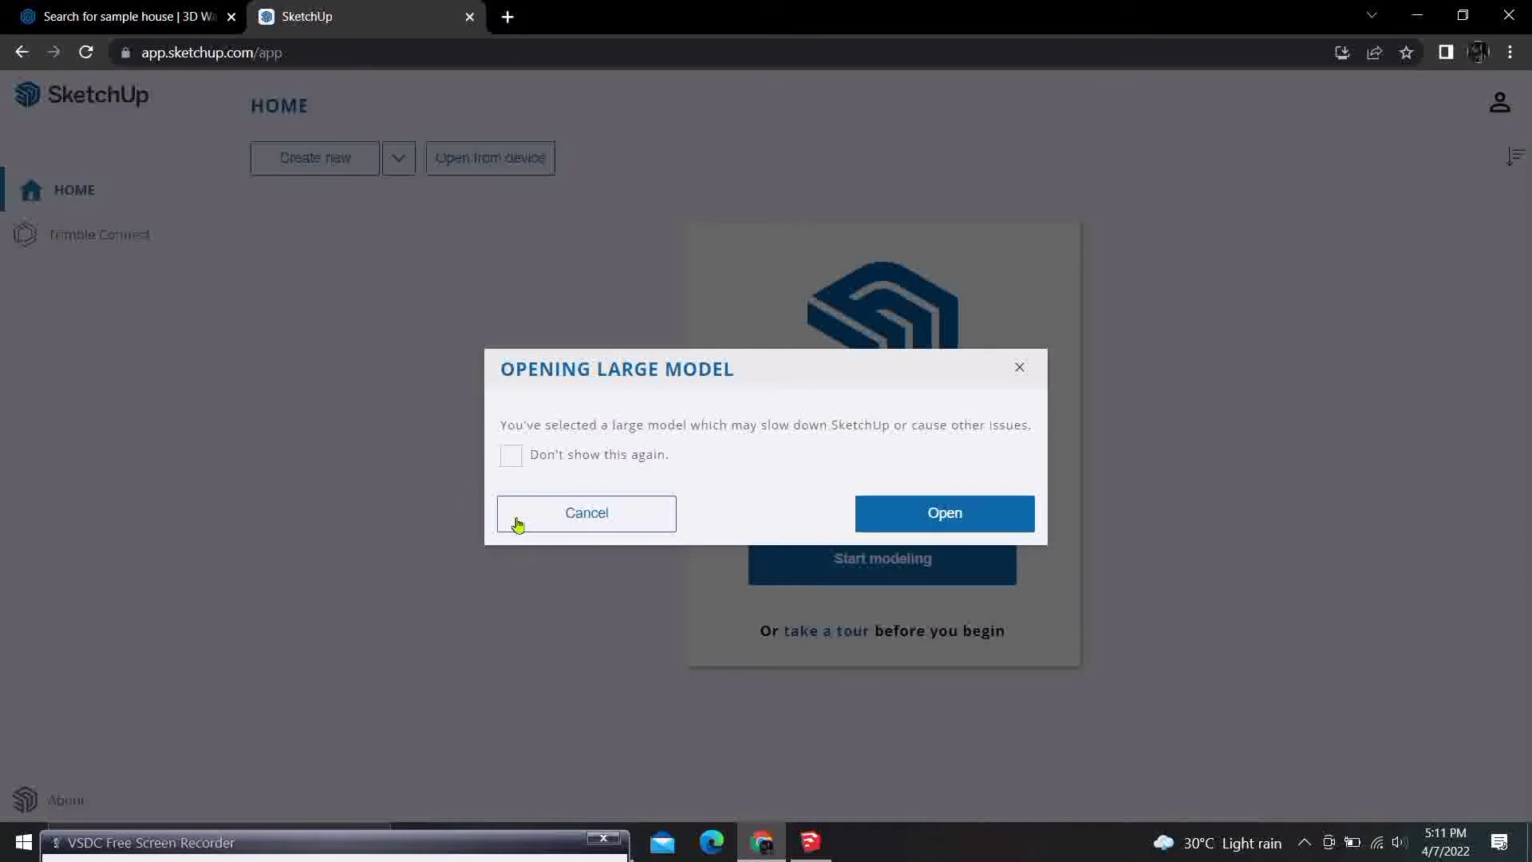
left_click(925, 512)
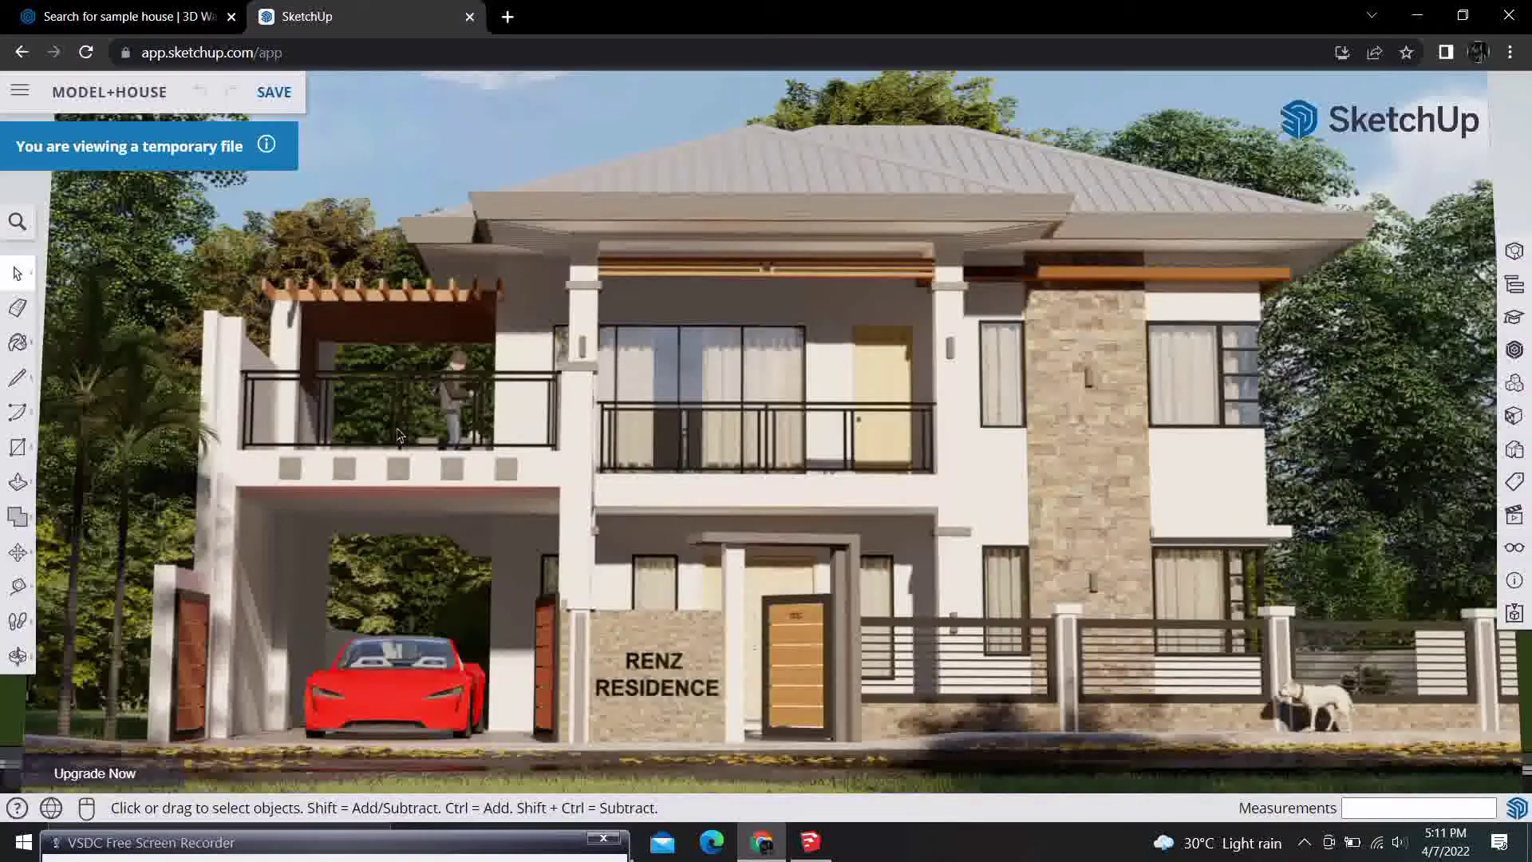
scroll(572, 529, "down", 3)
mouse_move(571, 528)
middle_mouse_down()
mouse_move(679, 667)
mouse_move(1052, 609)
middle_mouse_up()
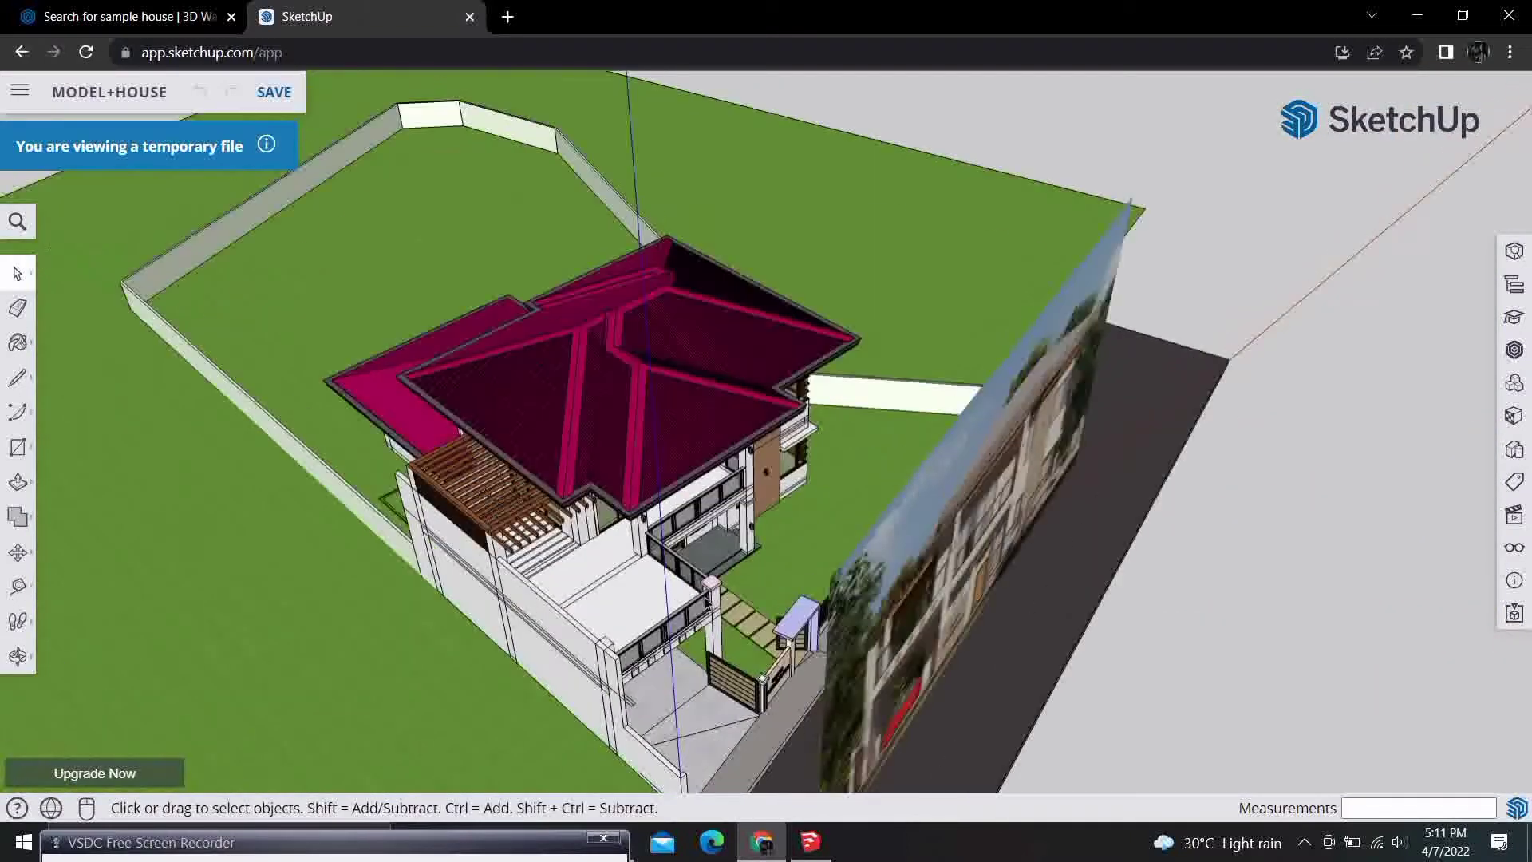
scroll(559, 447, "up", 3)
scroll(558, 447, "up", 3)
mouse_move(558, 447)
middle_mouse_down()
mouse_move(665, 297)
mouse_move(597, 444)
middle_mouse_up()
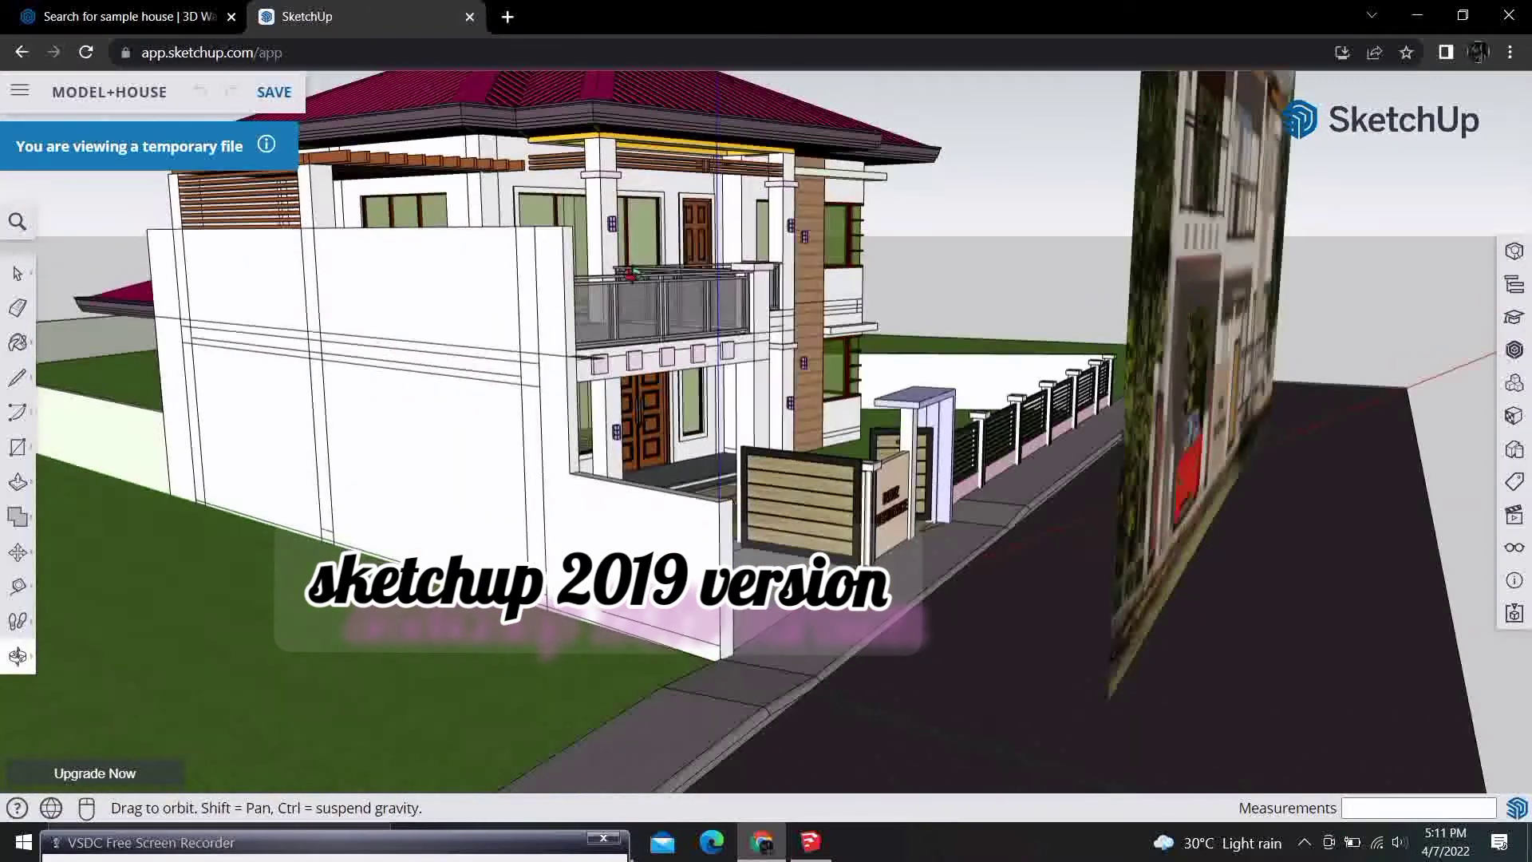
scroll(597, 444, "down", 2)
scroll(629, 438, "down", 2)
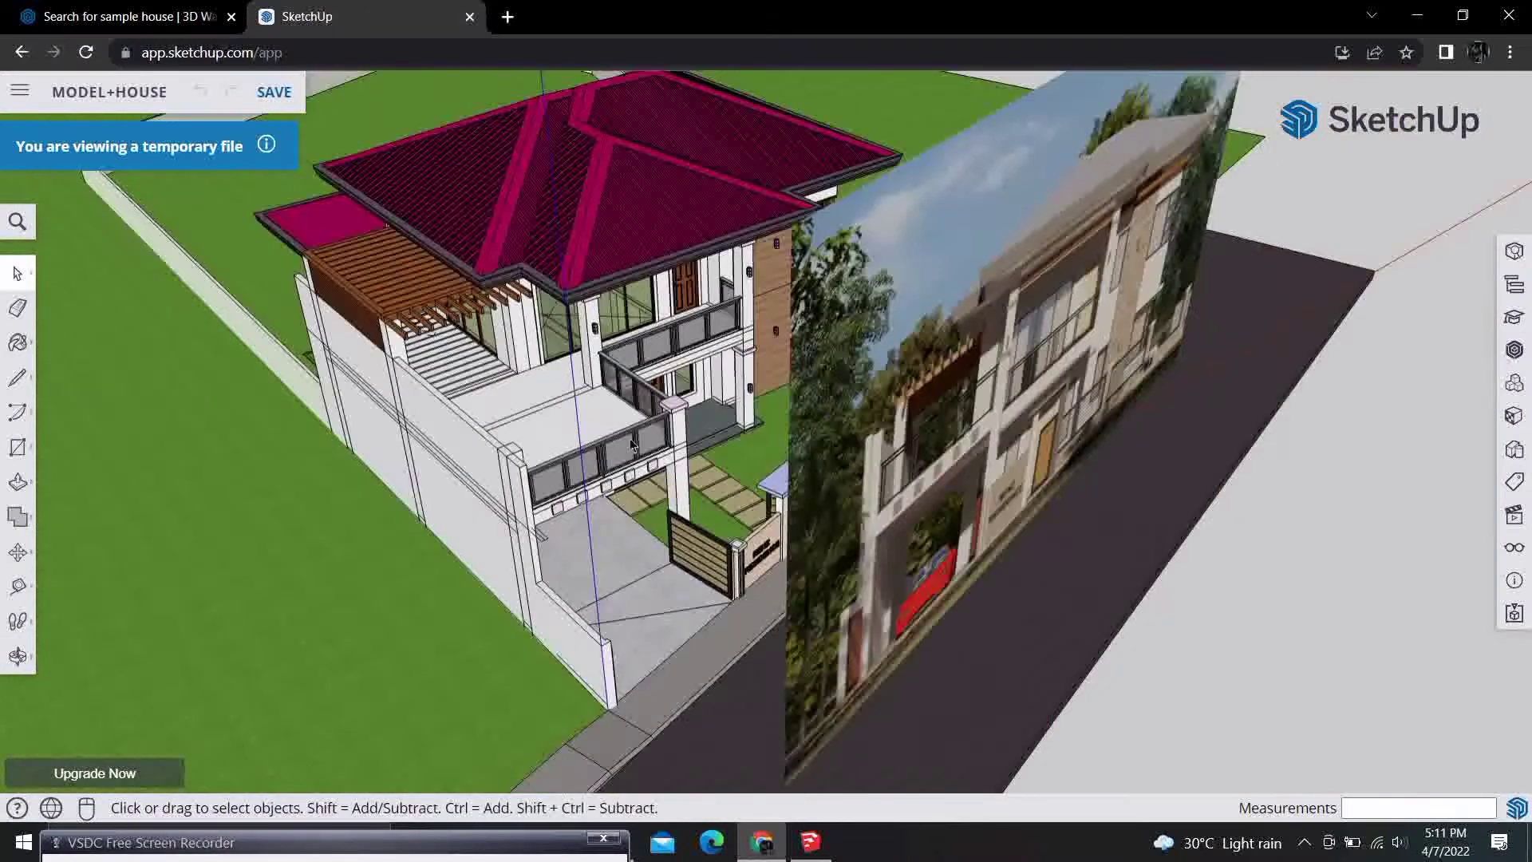
mouse_move(630, 438)
middle_mouse_down()
mouse_move(636, 332)
mouse_move(675, 297)
mouse_move(1034, 444)
middle_mouse_up()
key("h")
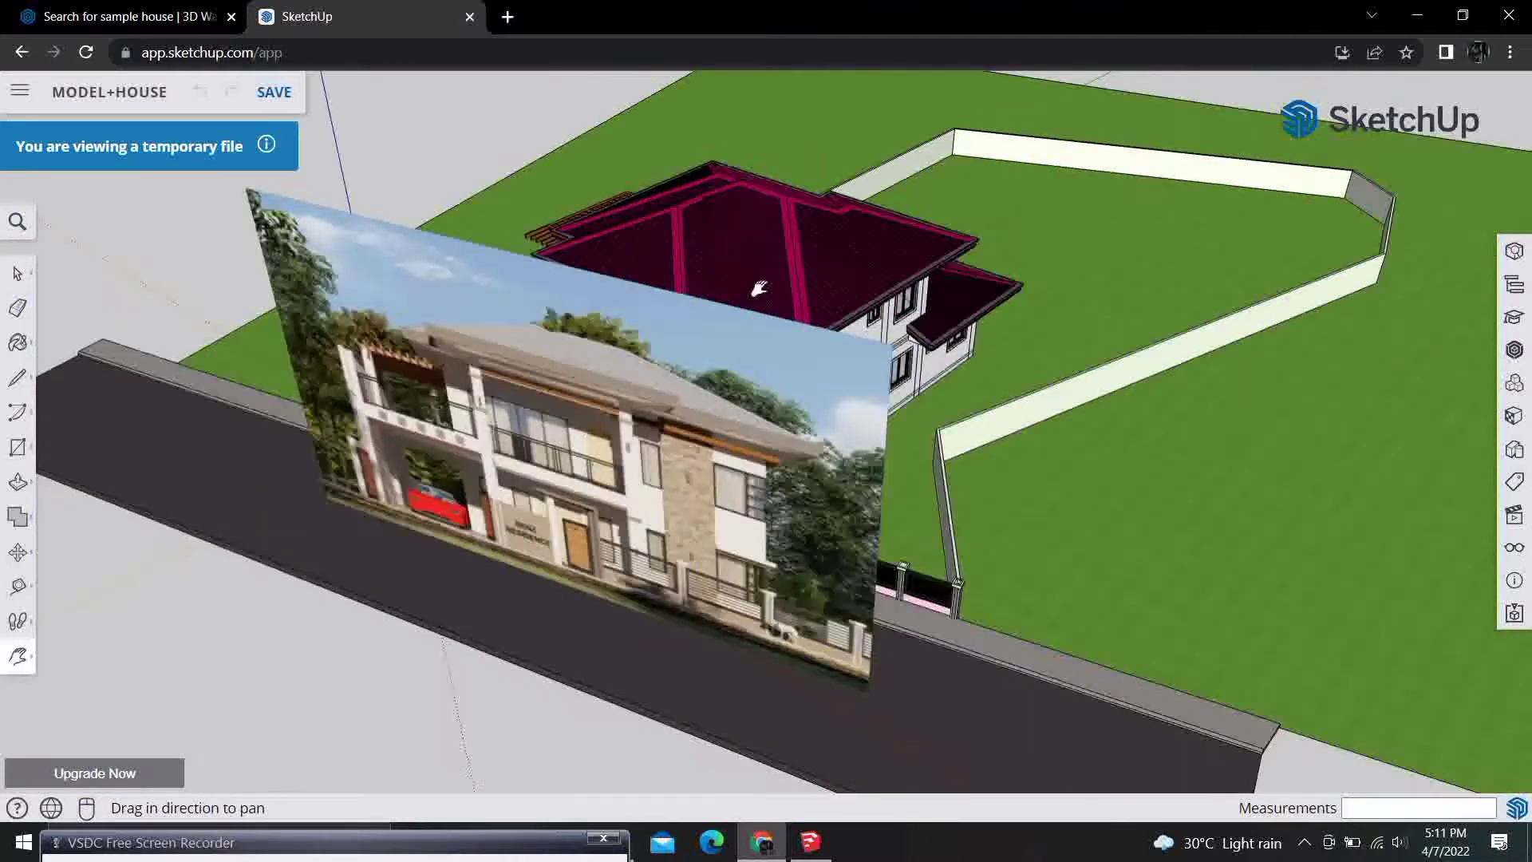
scroll(1034, 445, "up", 3)
scroll(779, 328, "up", 5)
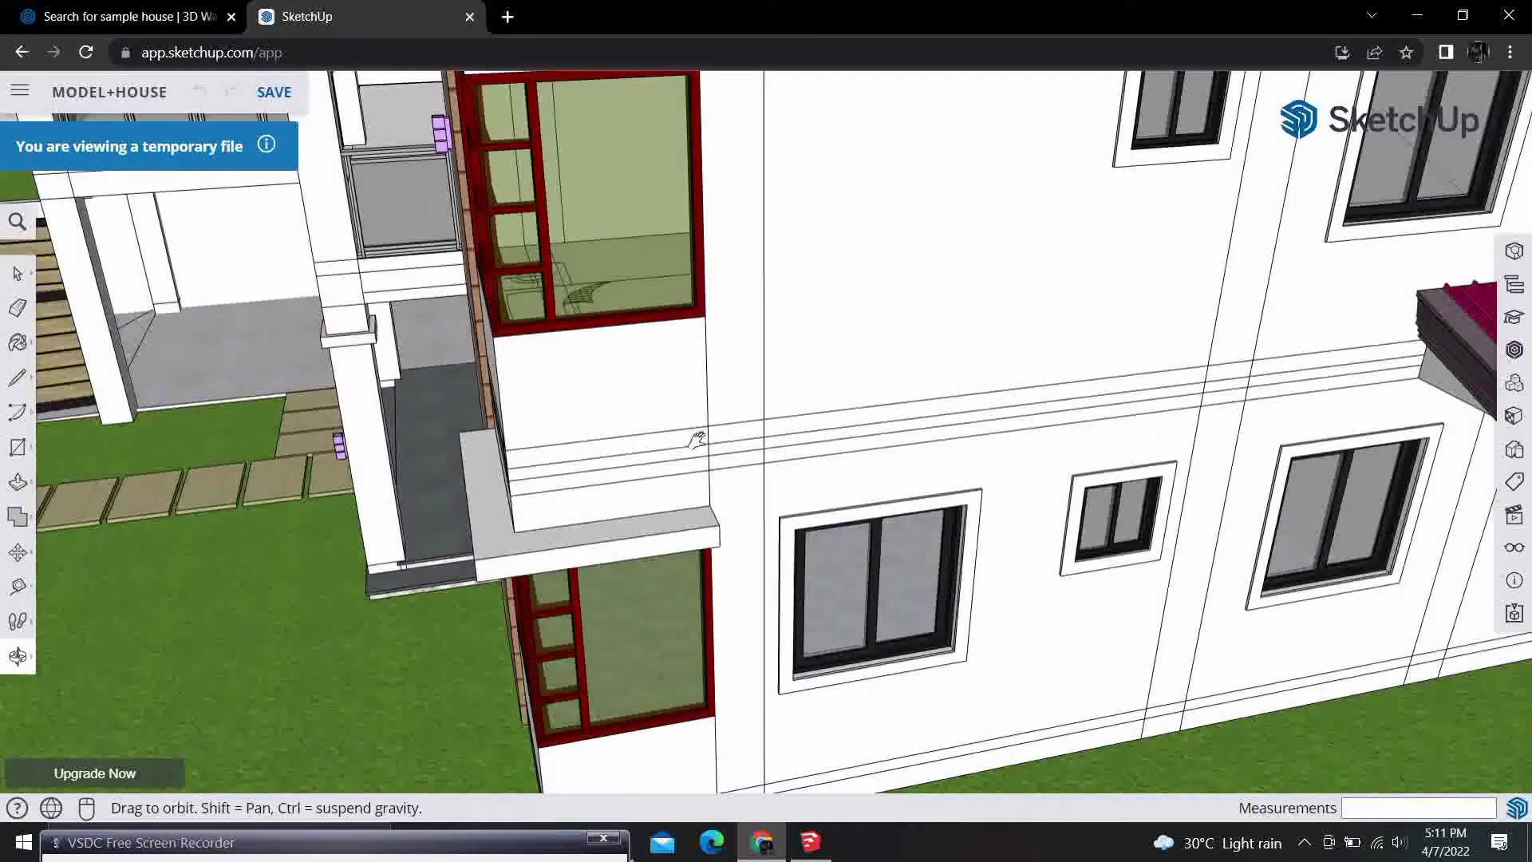
mouse_move(698, 434)
middle_mouse_down()
mouse_move(688, 631)
mouse_move(829, 497)
middle_mouse_up()
scroll(829, 497, "down", 3)
scroll(766, 541, "down", 2)
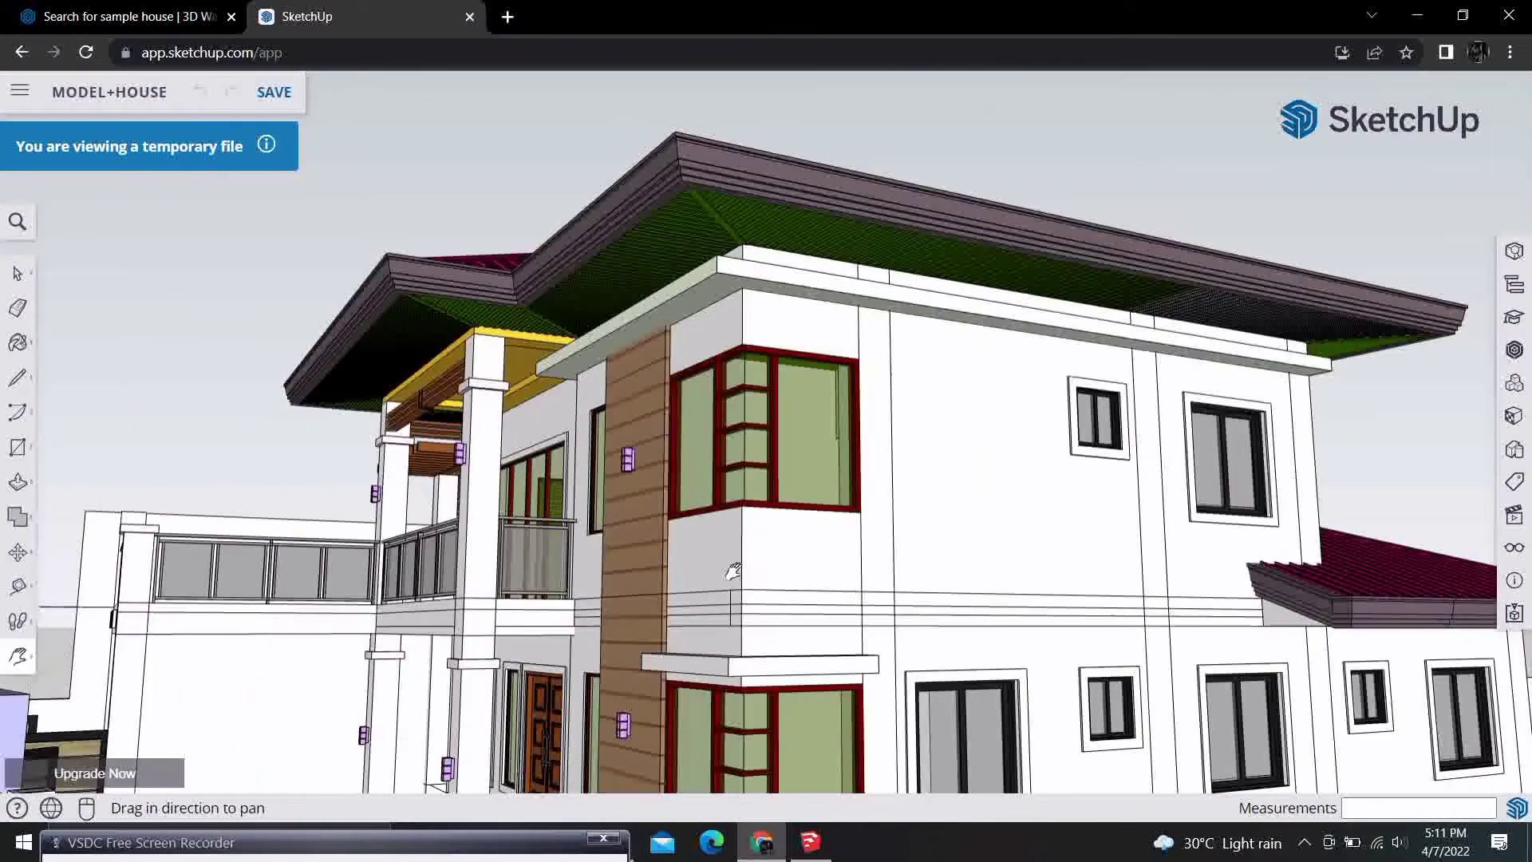
mouse_move(766, 541)
middle_mouse_down()
mouse_move(854, 536)
mouse_move(674, 345)
mouse_move(866, 496)
middle_mouse_up()
scroll(675, 346, "down", 2)
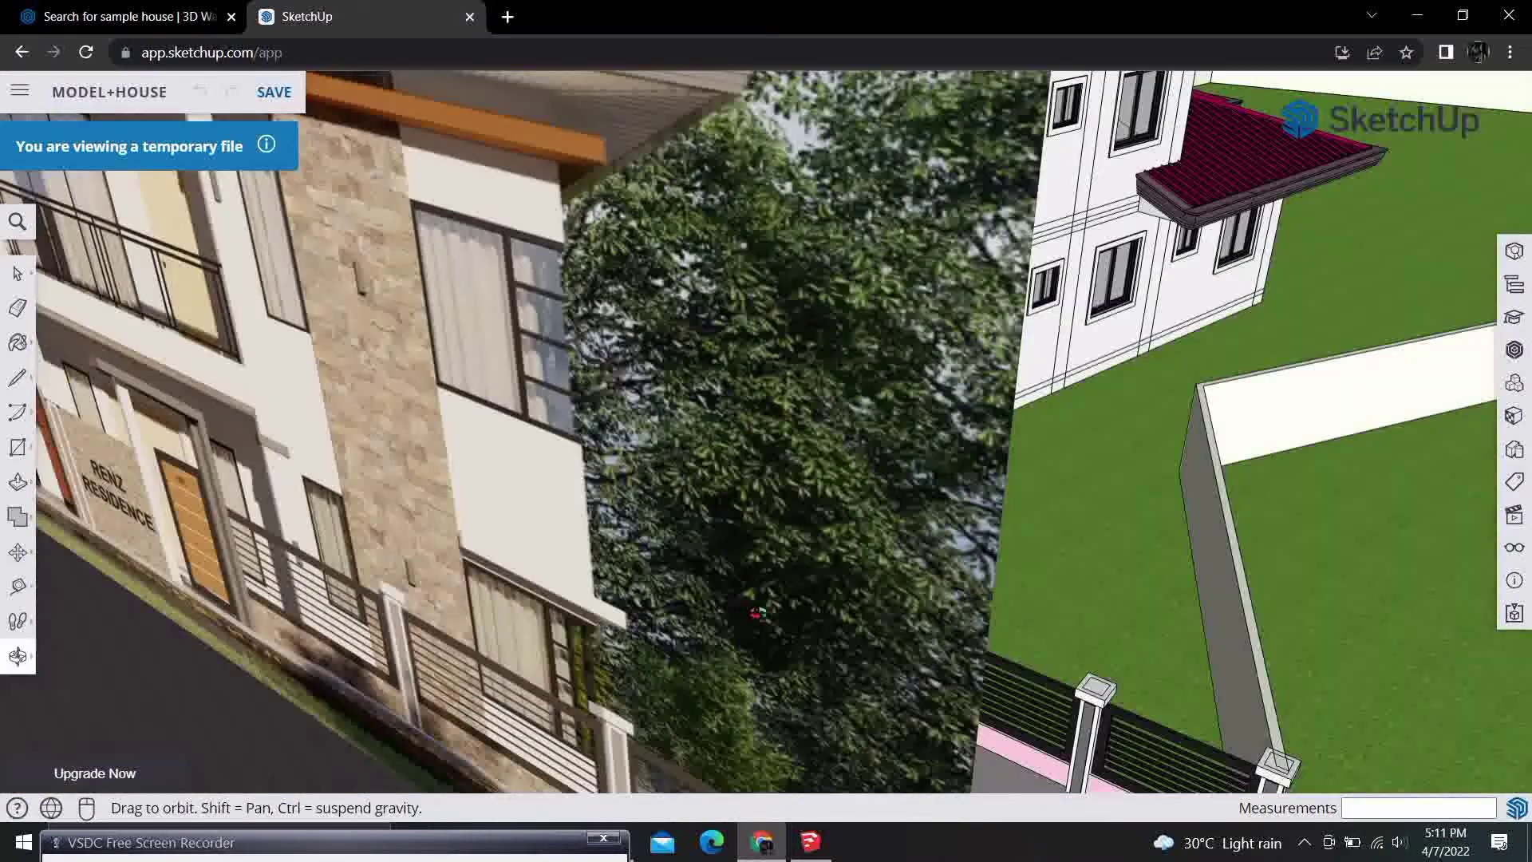
scroll(757, 613, "down", 3)
scroll(868, 438, "down", 3)
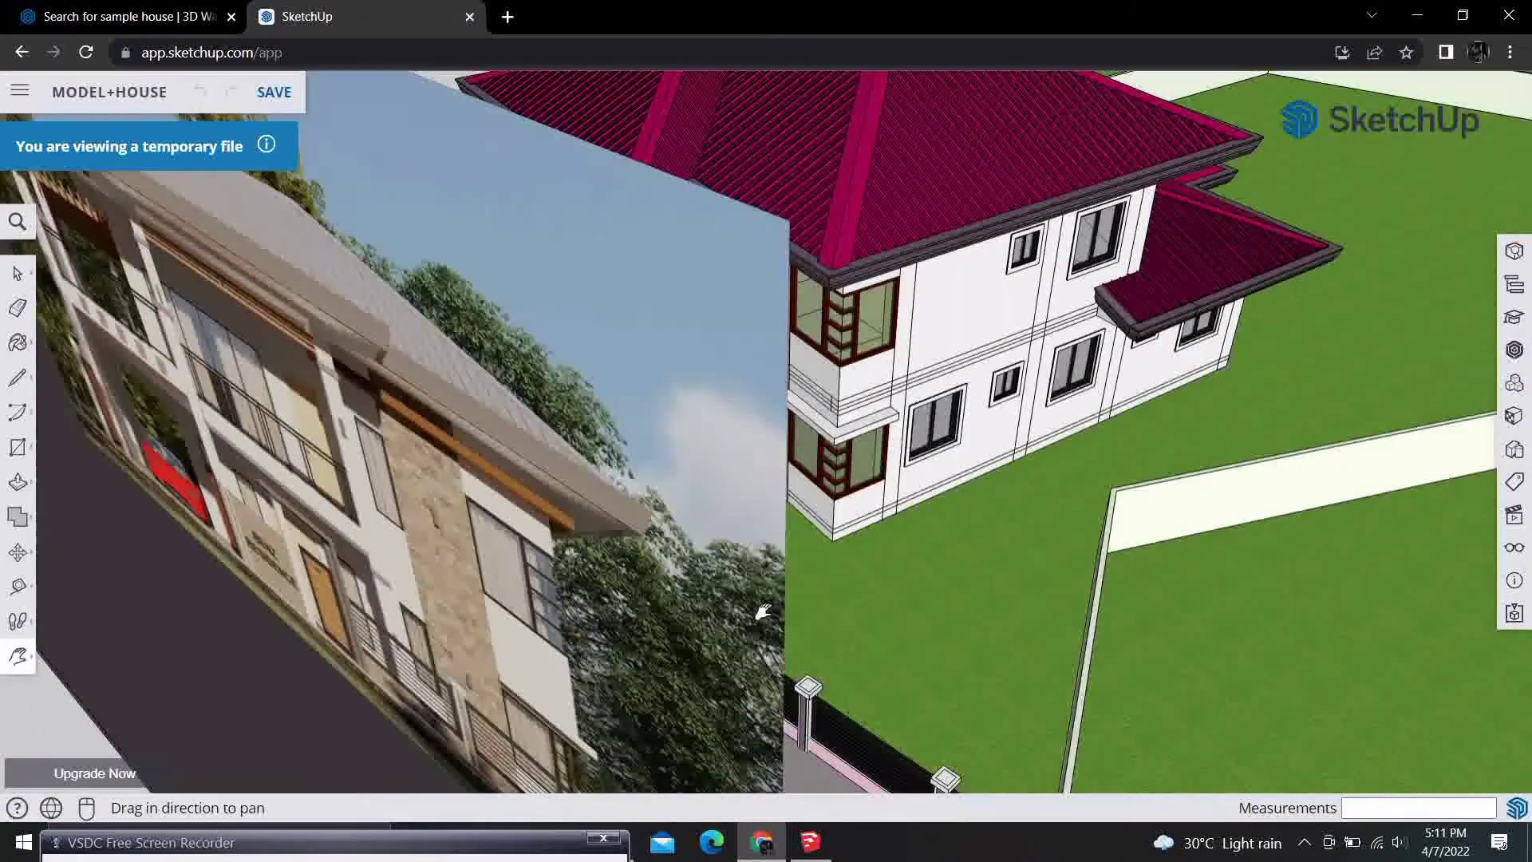
scroll(768, 611, "down", 2)
scroll(726, 439, "up", 1)
scroll(437, 432, "up", 1)
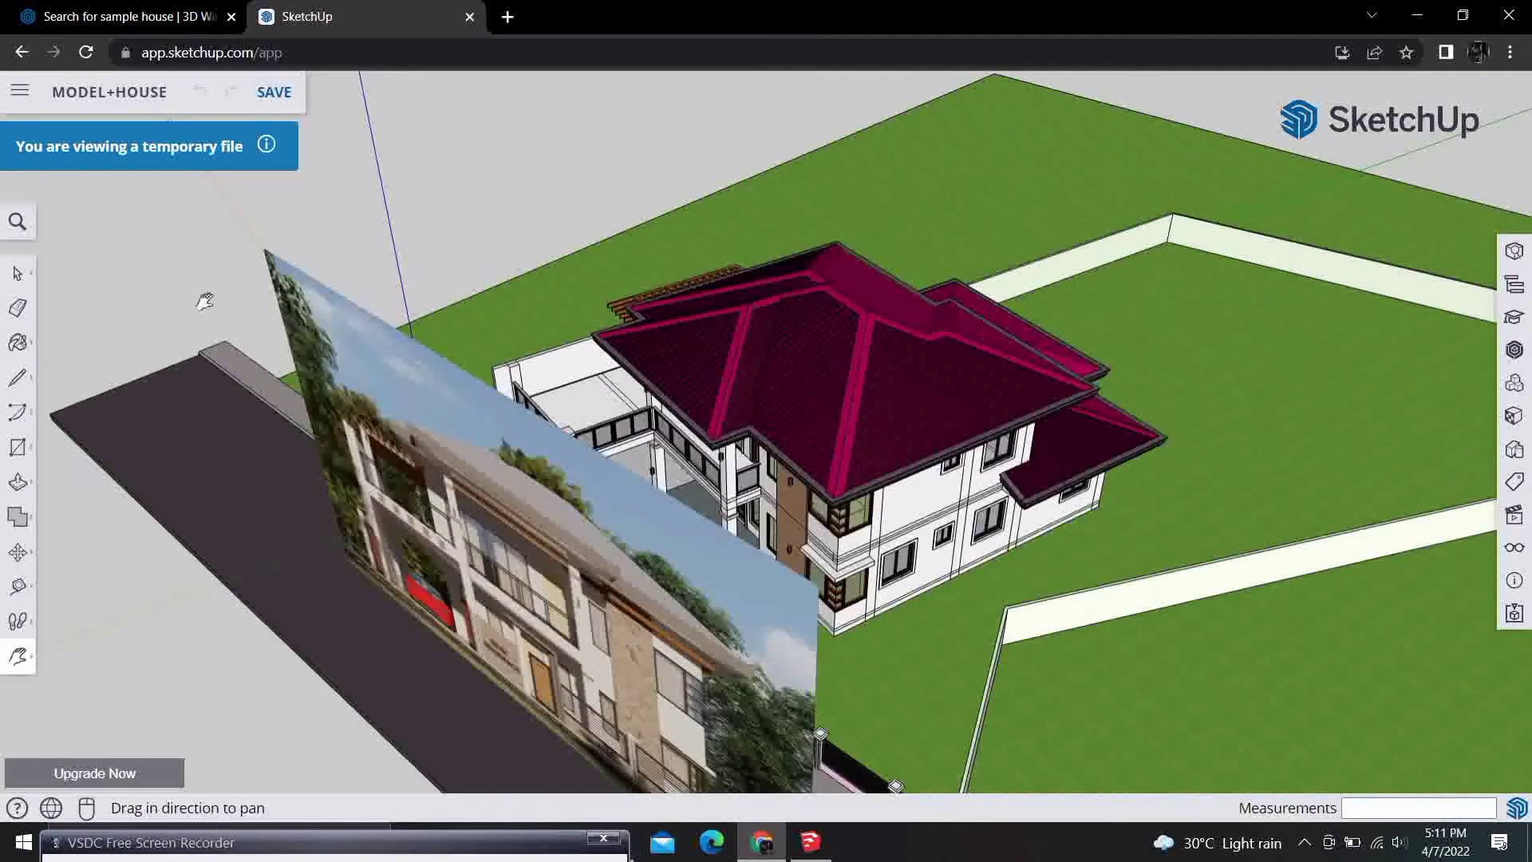
Step: Download the house model as a SketchUp 2017-version .skp file
left_click(22, 94)
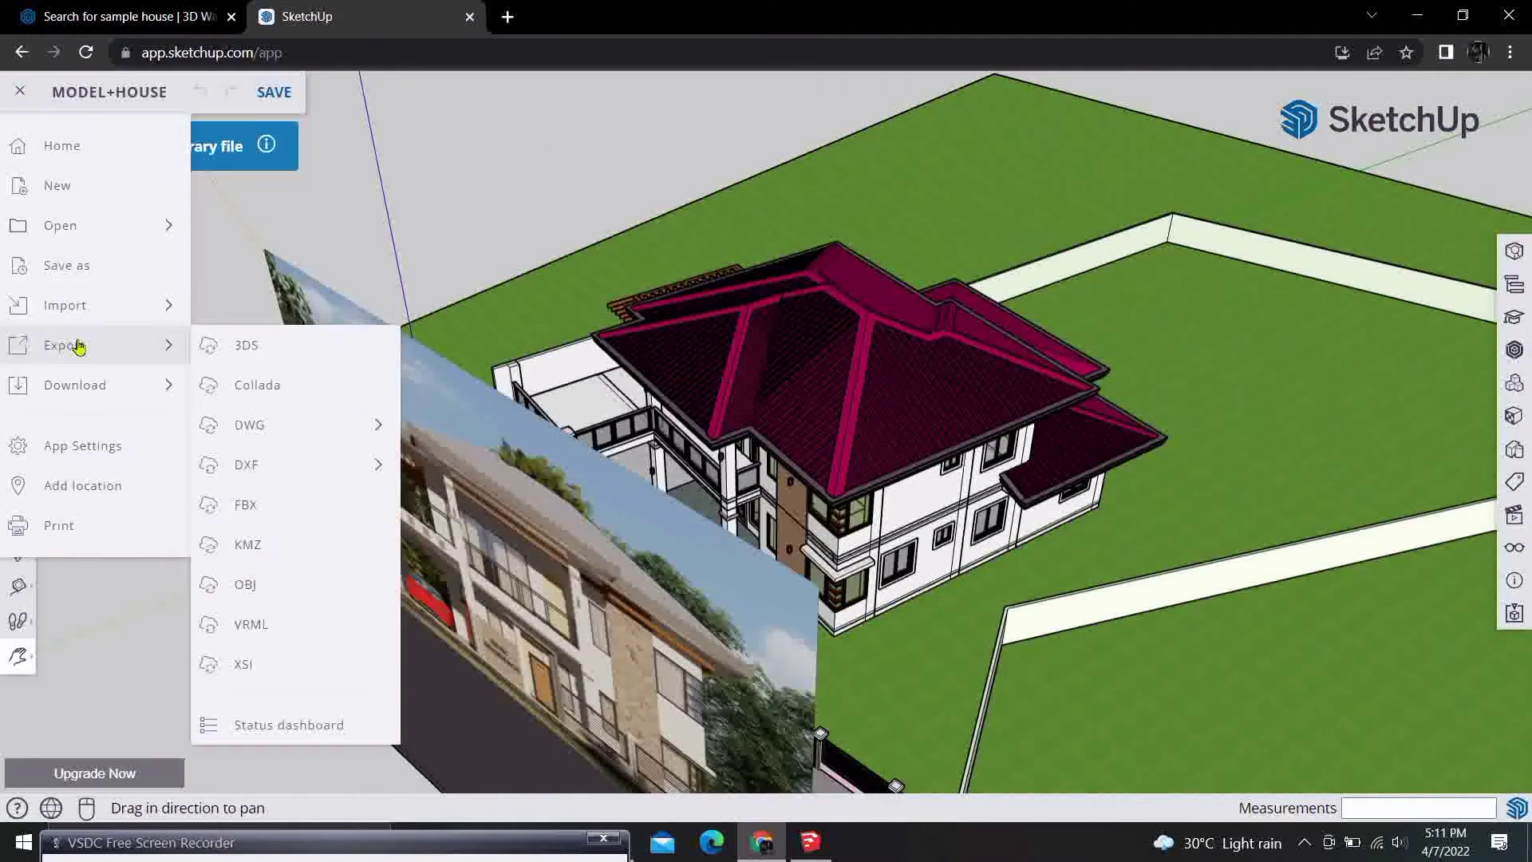
mouse_move(74, 385)
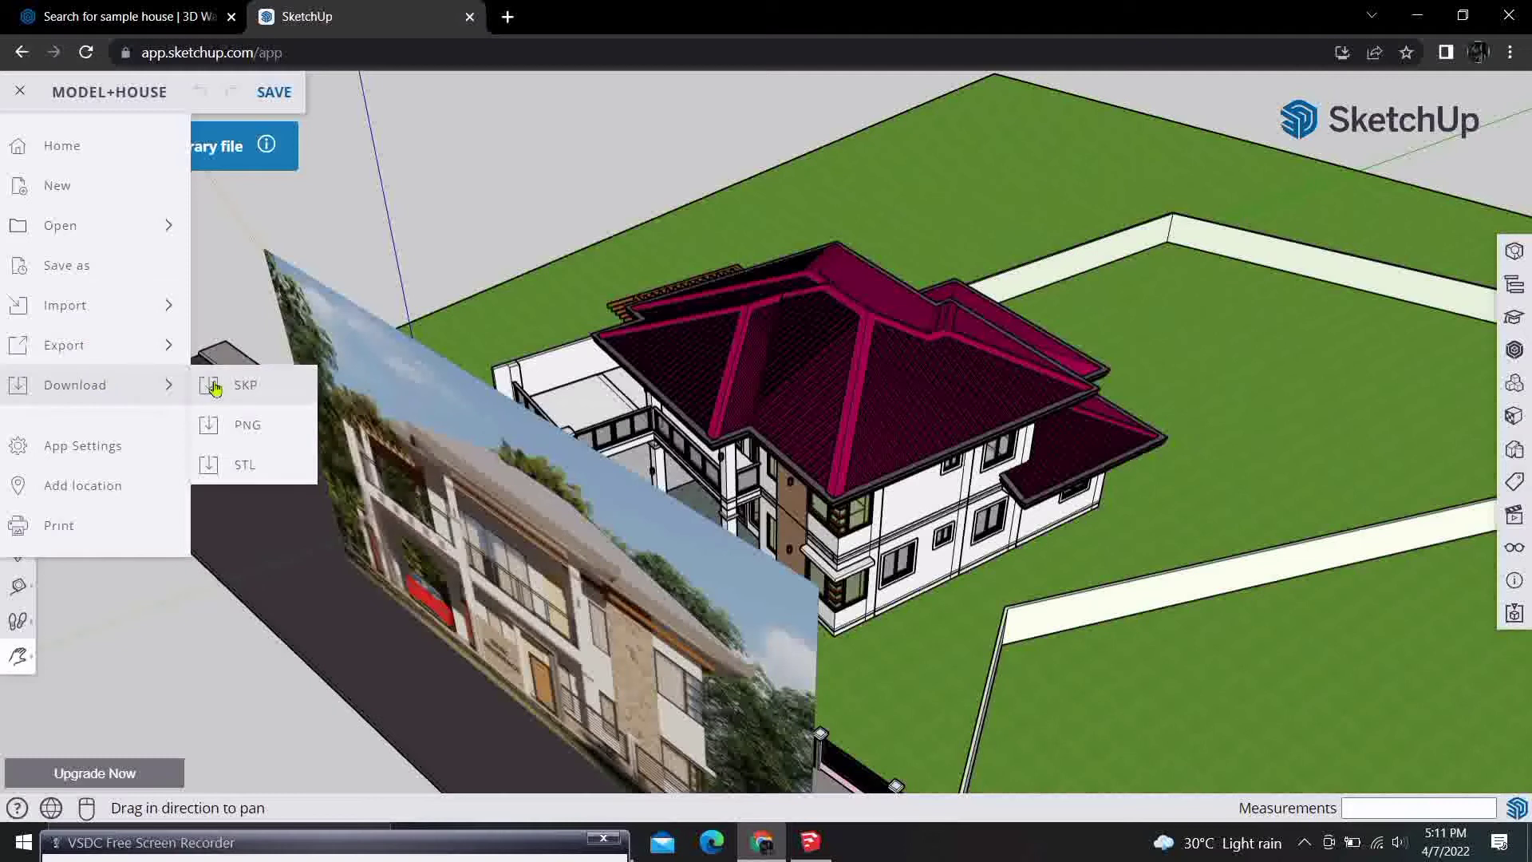
left_click(216, 388)
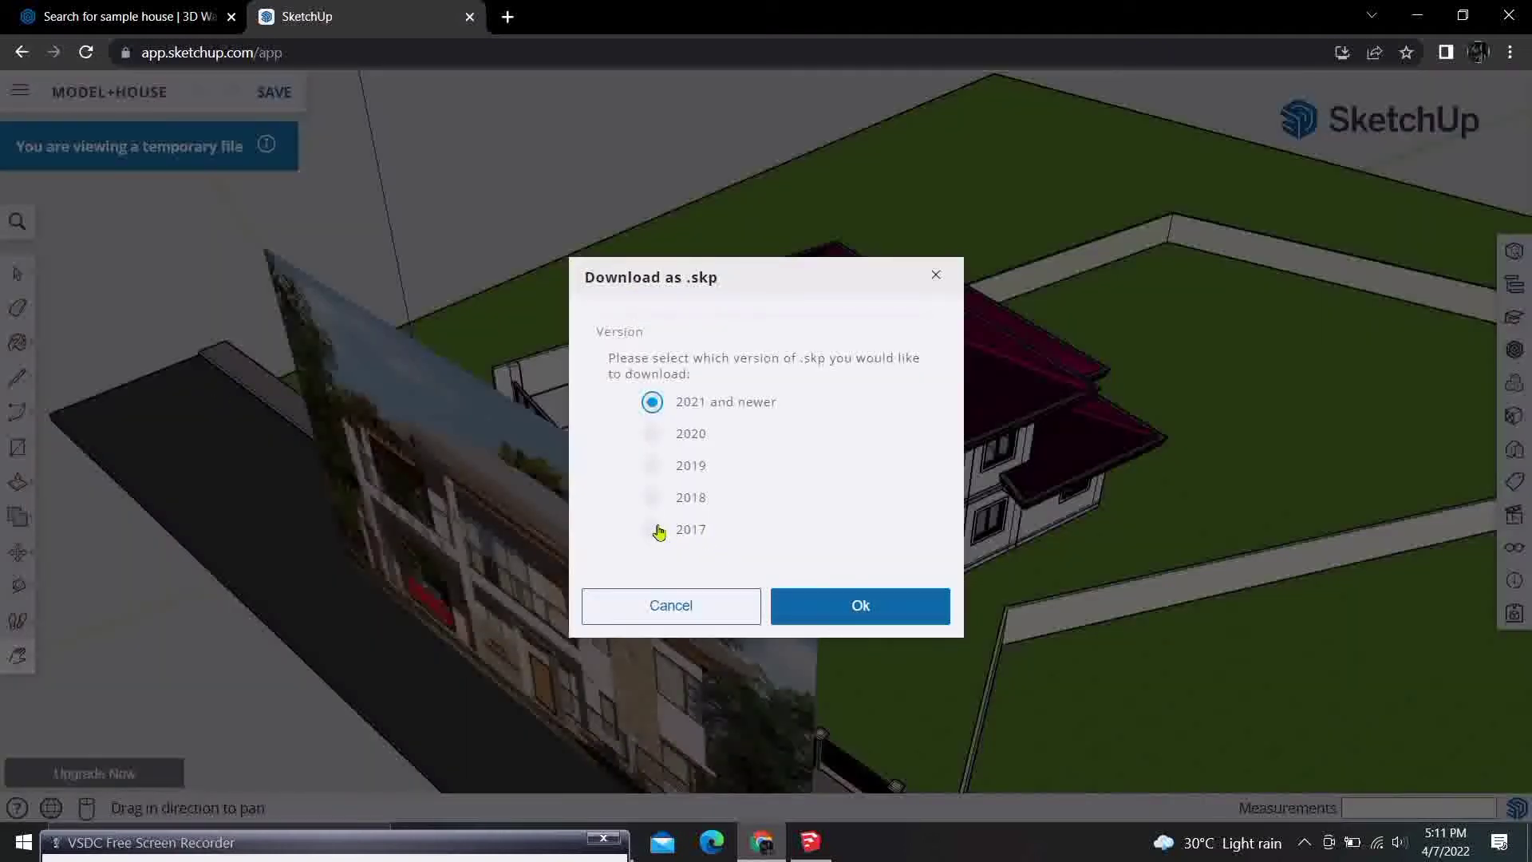
left_click(654, 533)
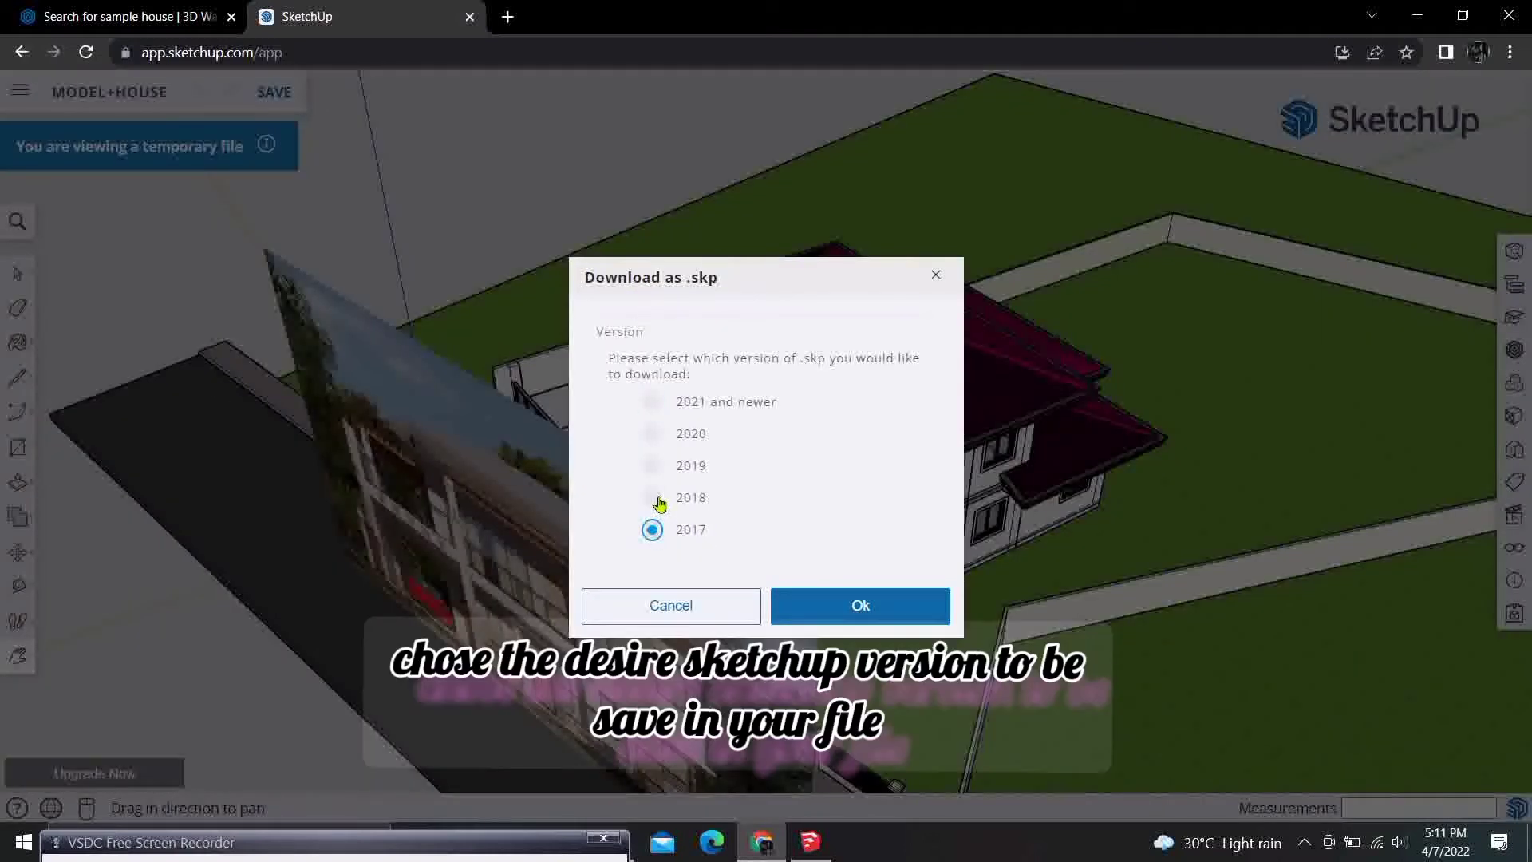
left_click(654, 500)
left_click(654, 530)
left_click(654, 500)
left_click(655, 532)
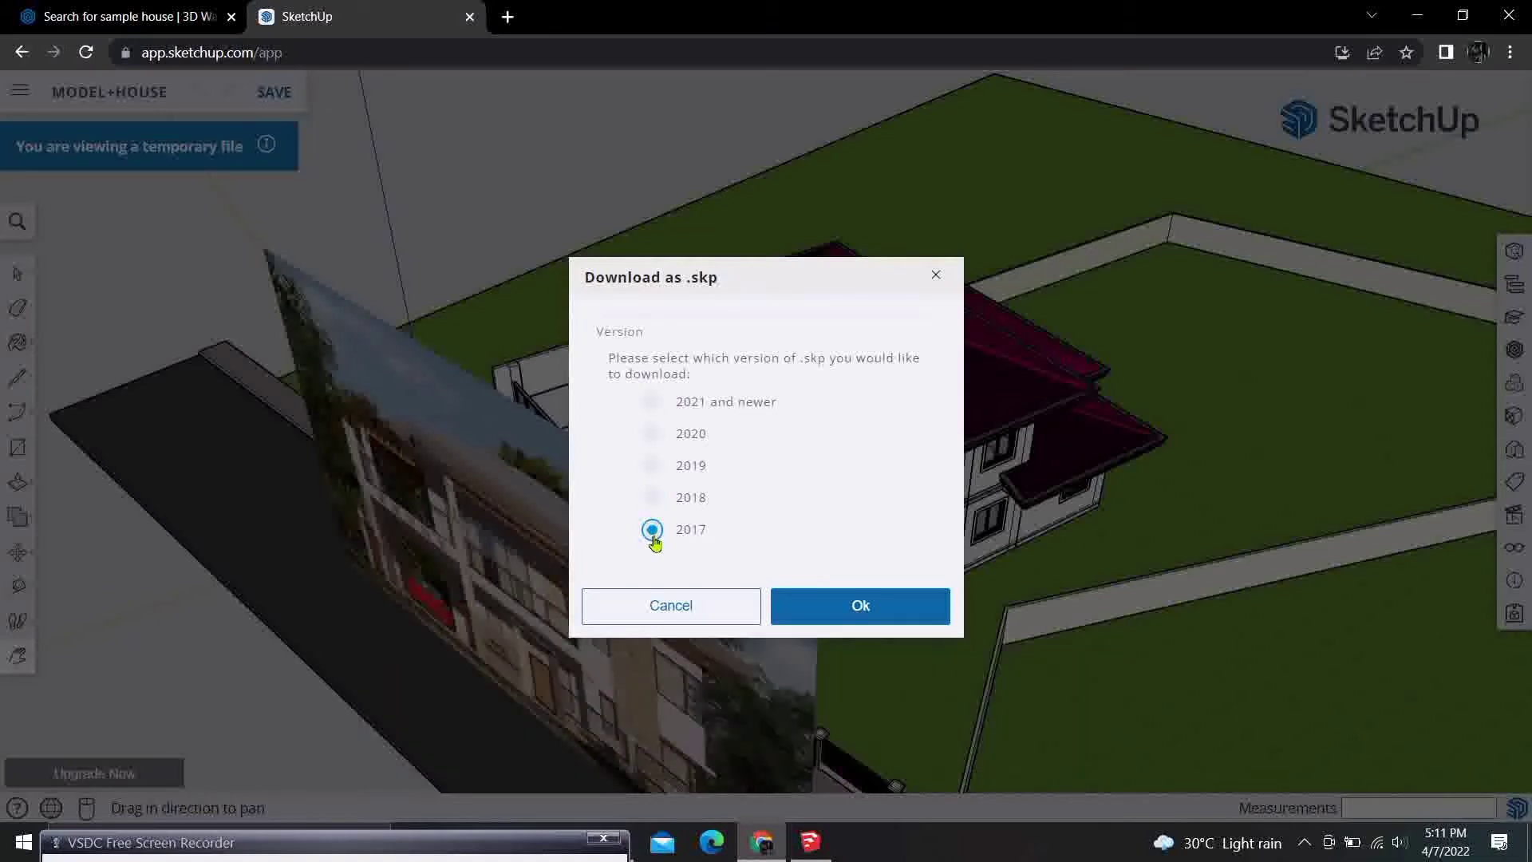
left_click(845, 607)
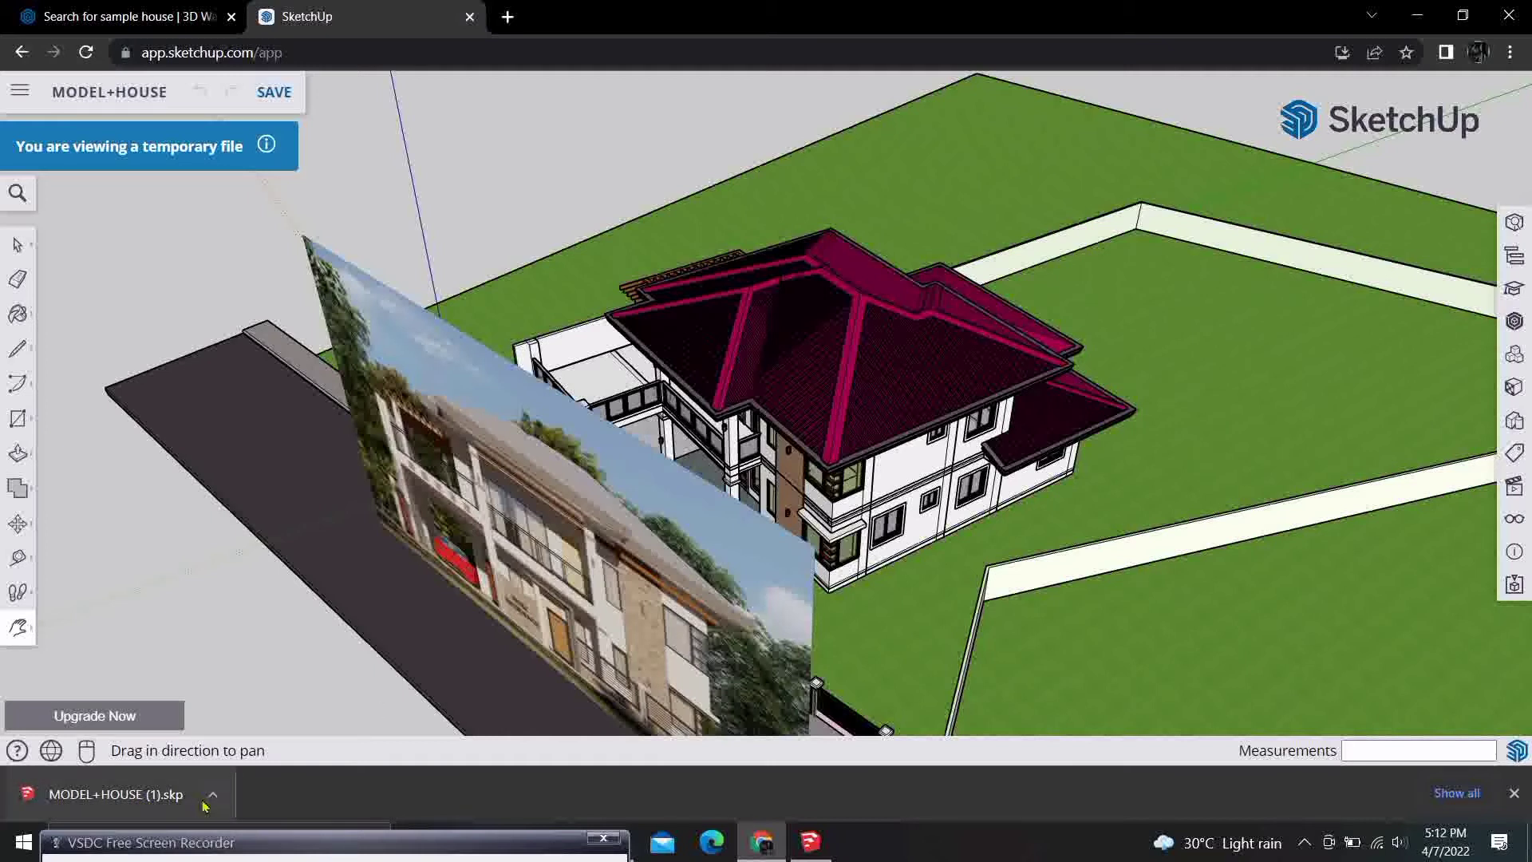
Step: Open MODEL+HOUSE (1) from Downloads in SketchUp Pro 2018
left_click(818, 848)
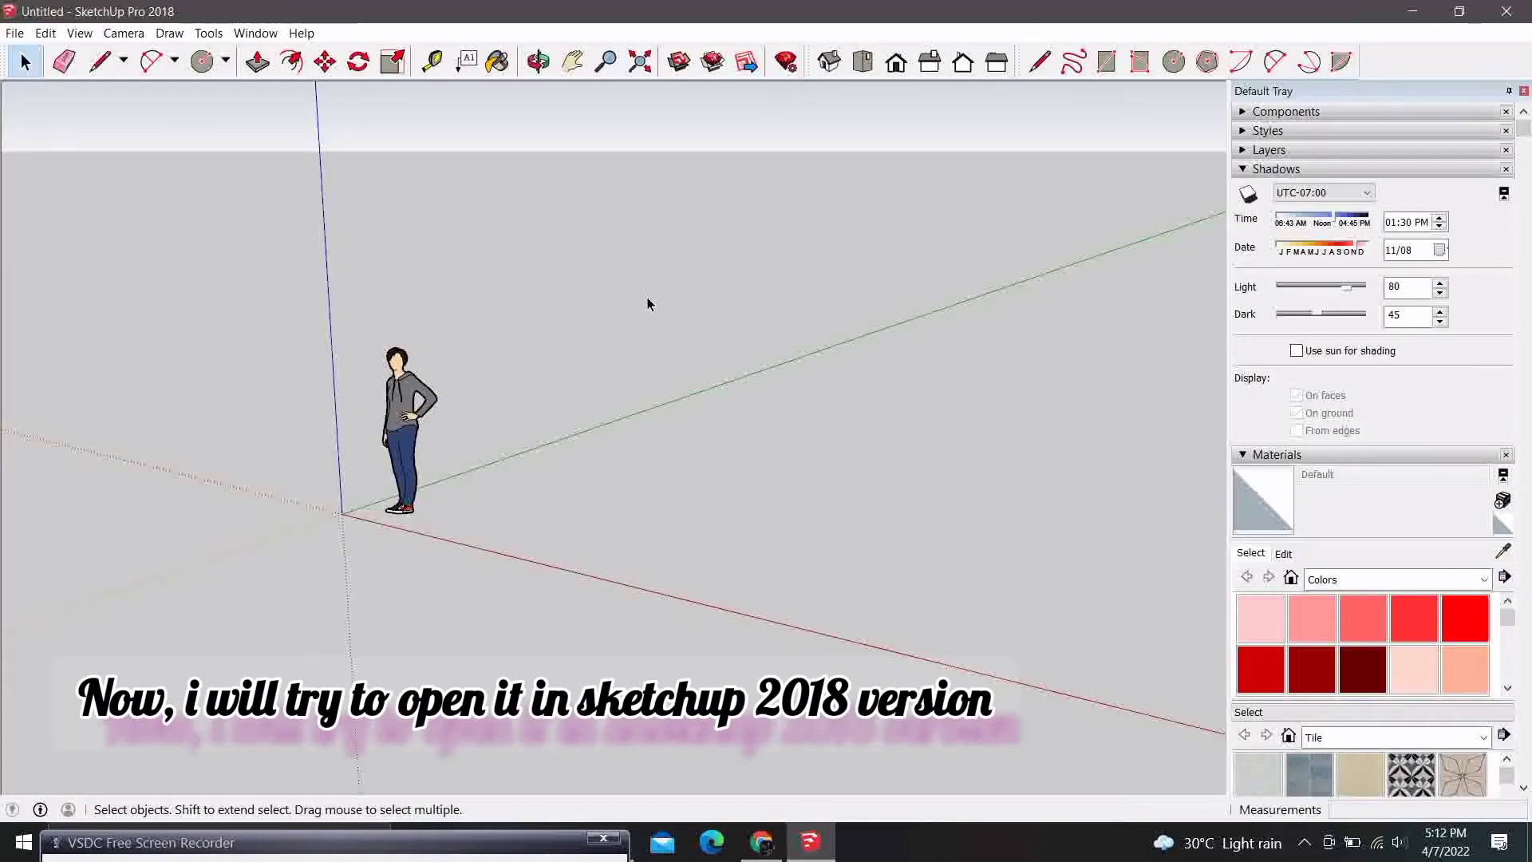
left_click(14, 34)
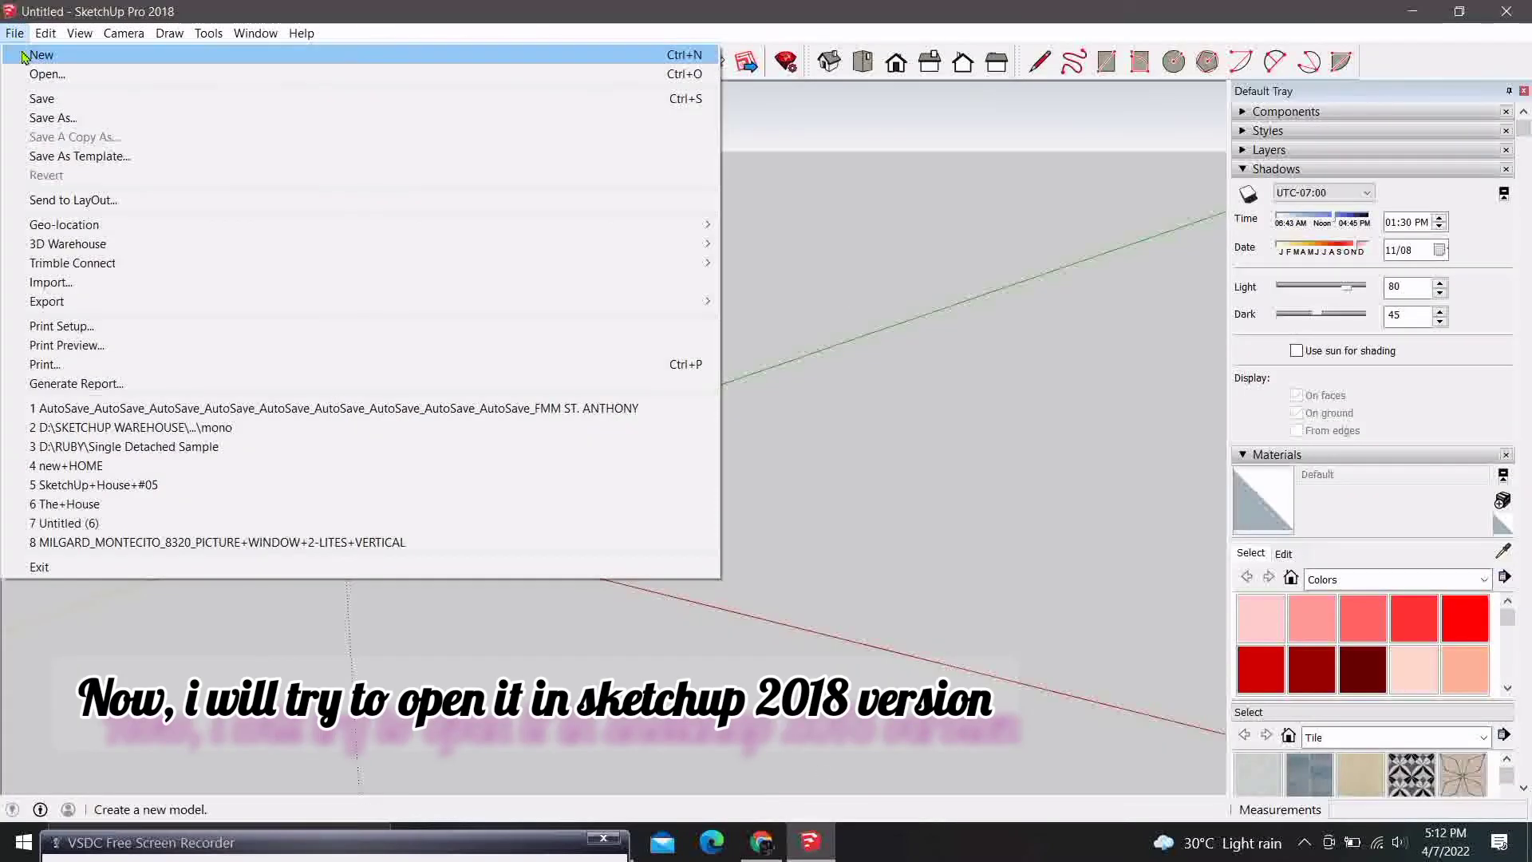
left_click(44, 74)
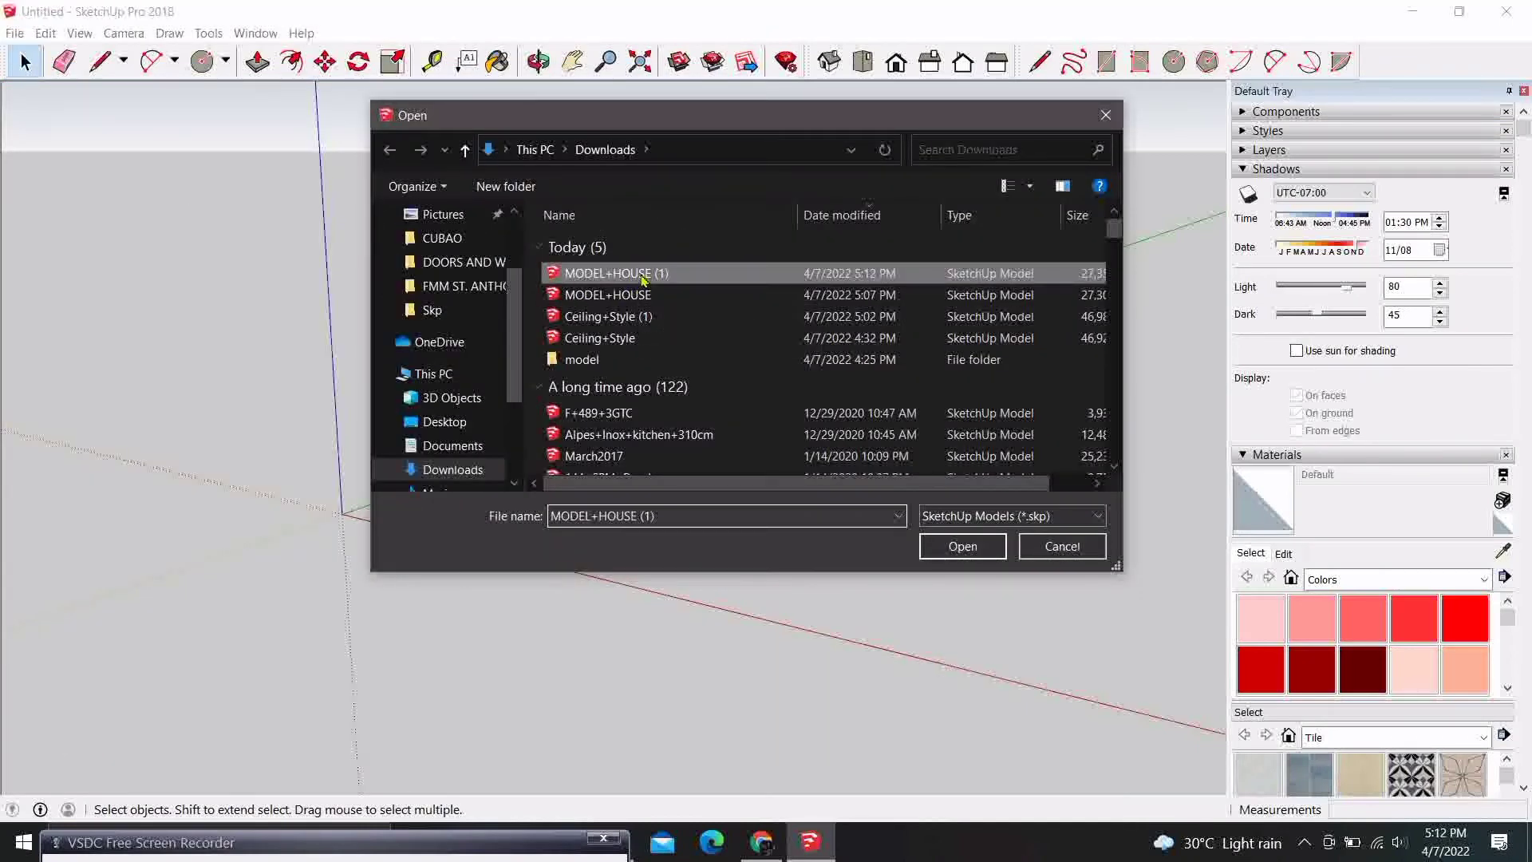
left_click(963, 546)
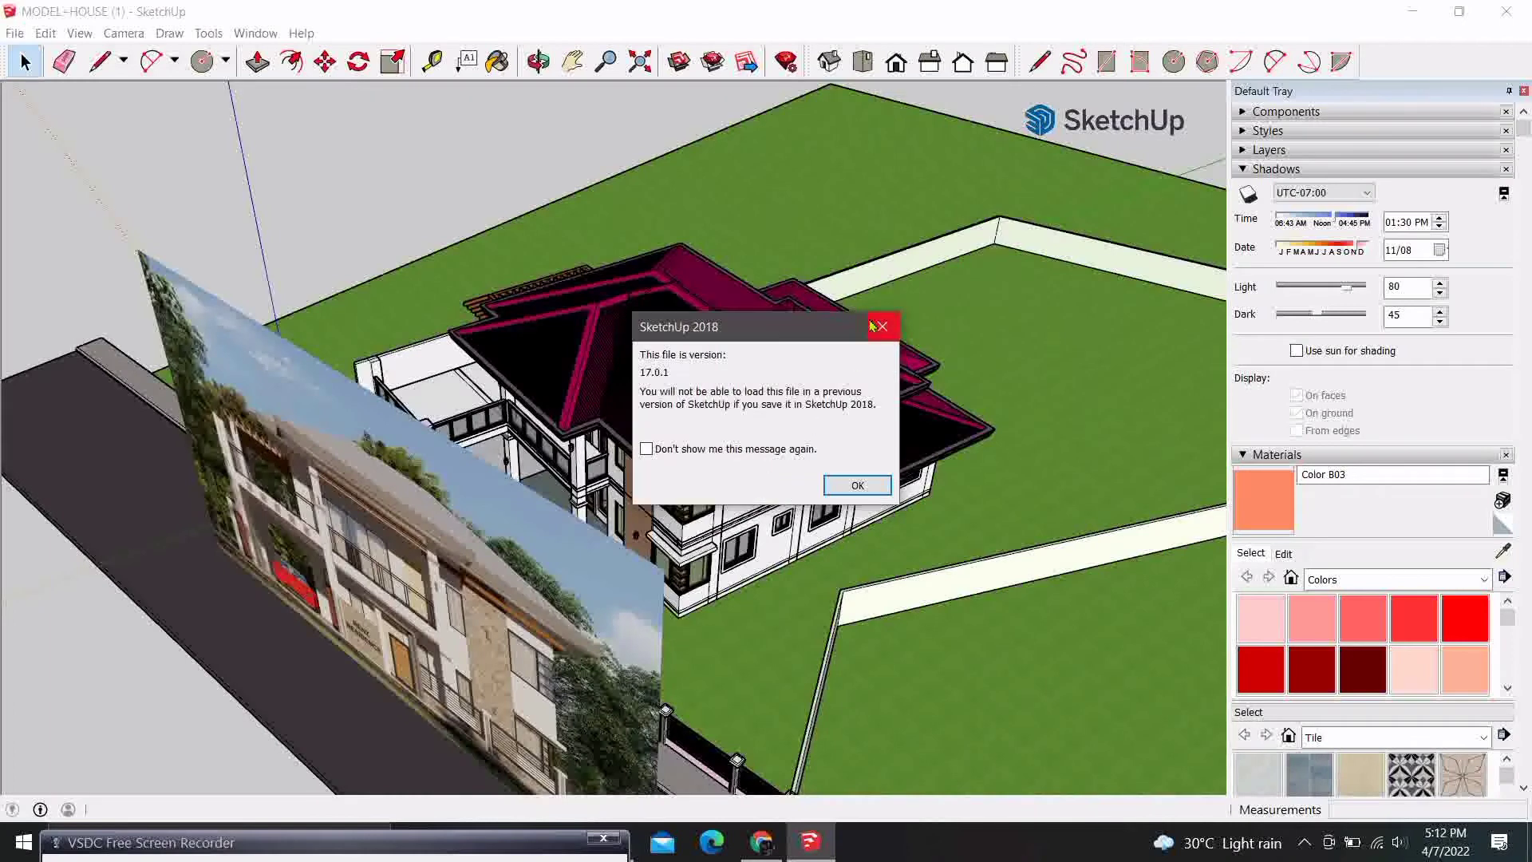
Step: Dismiss the version 17.0.1 notice and bring the reference photo plane into close view
left_click(878, 326)
mouse_move(872, 326)
middle_mouse_down()
mouse_move(818, 332)
mouse_move(609, 87)
middle_mouse_up()
left_click(573, 61)
left_click_drag(511, 447, 606, 415)
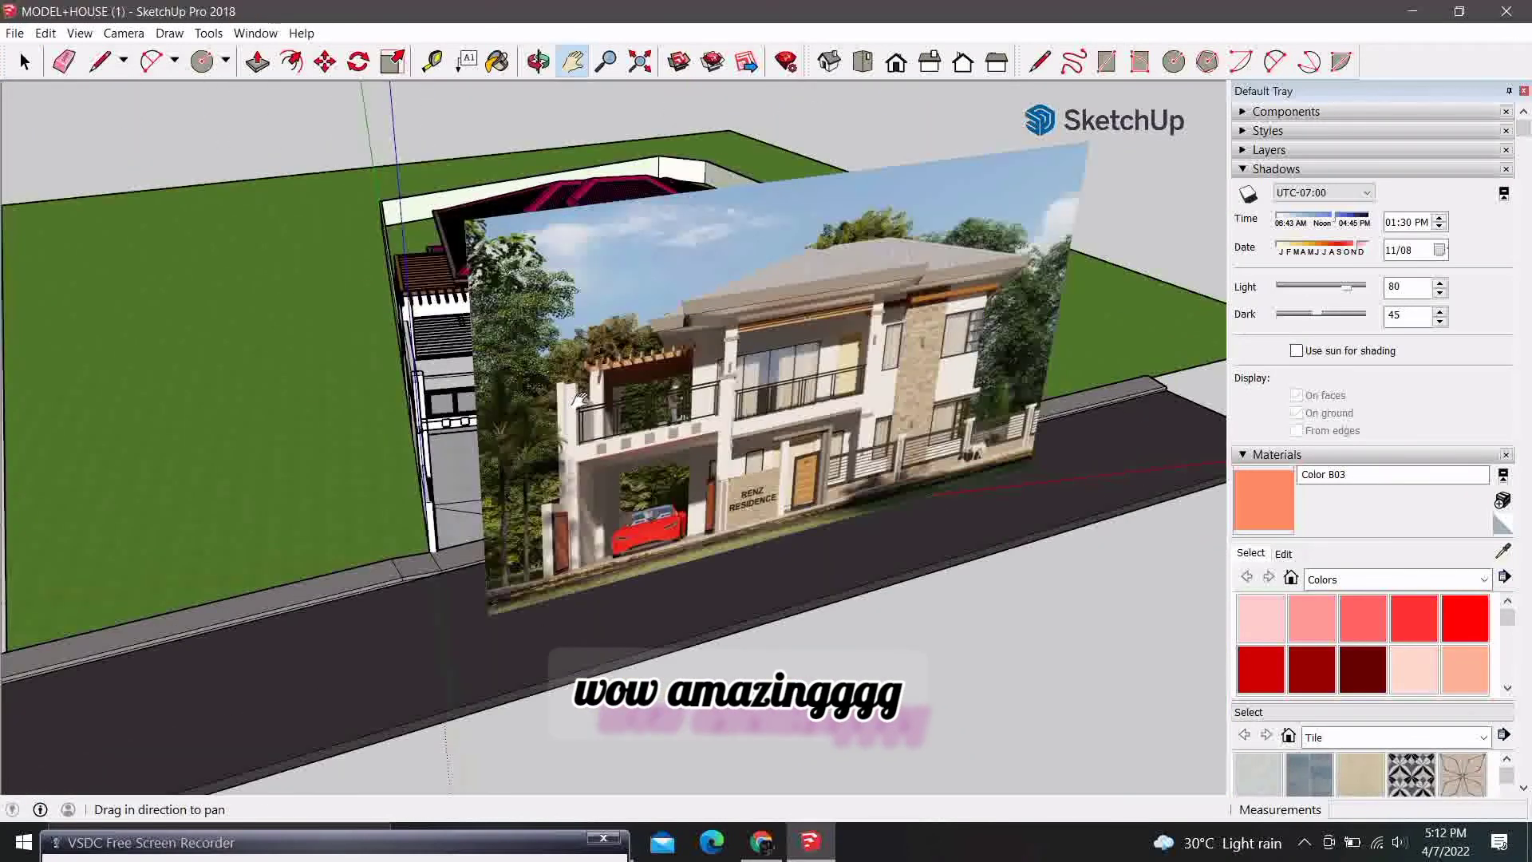
mouse_move(607, 415)
middle_mouse_down()
mouse_move(524, 471)
mouse_move(866, 394)
mouse_move(355, 321)
mouse_move(423, 556)
mouse_move(555, 481)
middle_mouse_up()
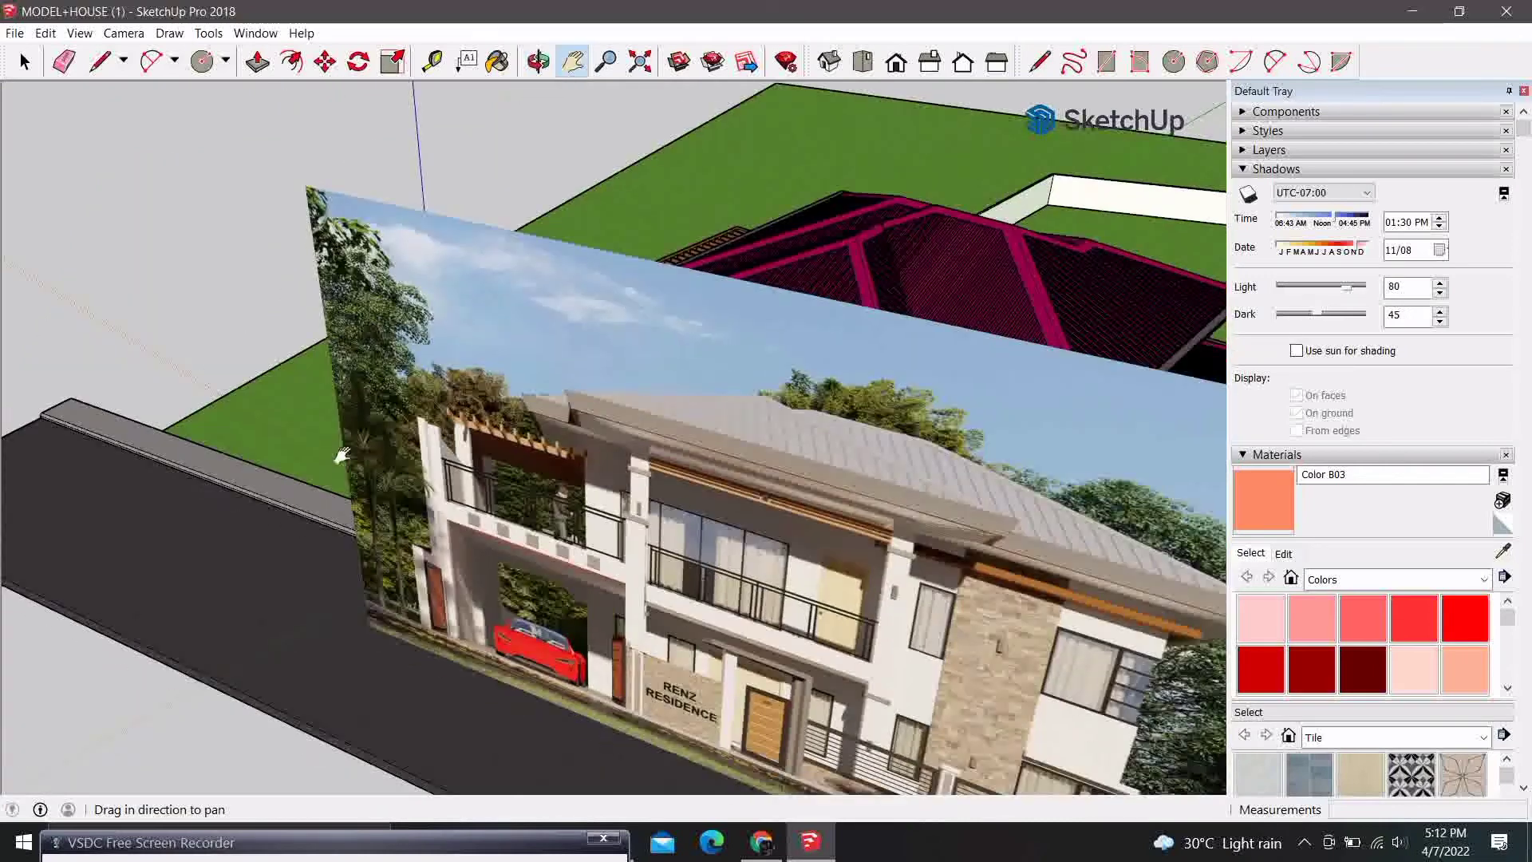
key("space")
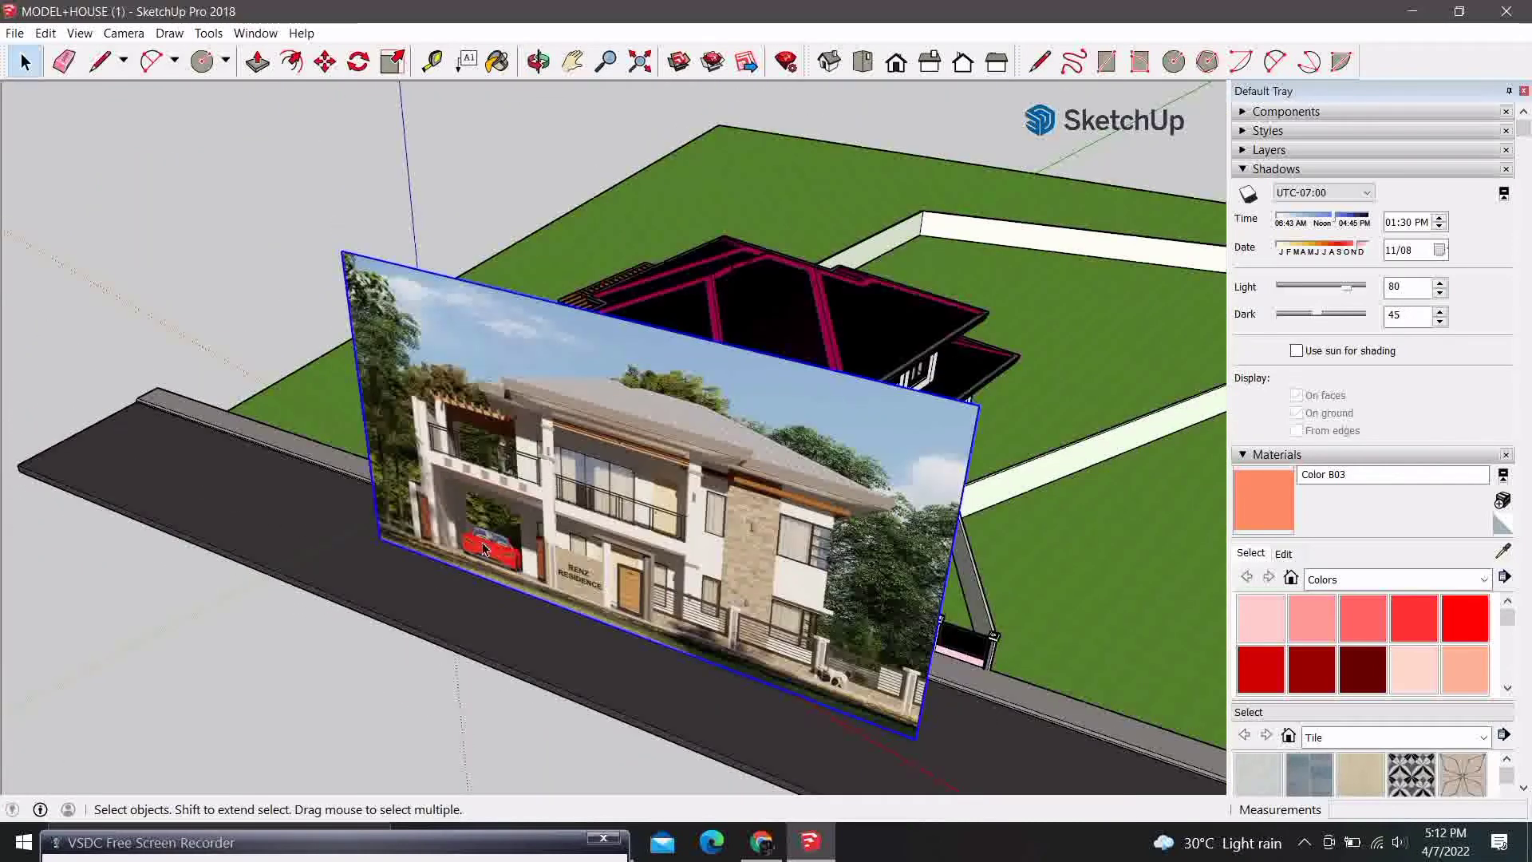
Step: Move the photo plane about 69.30m away from the house
scroll(380, 539, "down", 3)
scroll(380, 539, "down", 2)
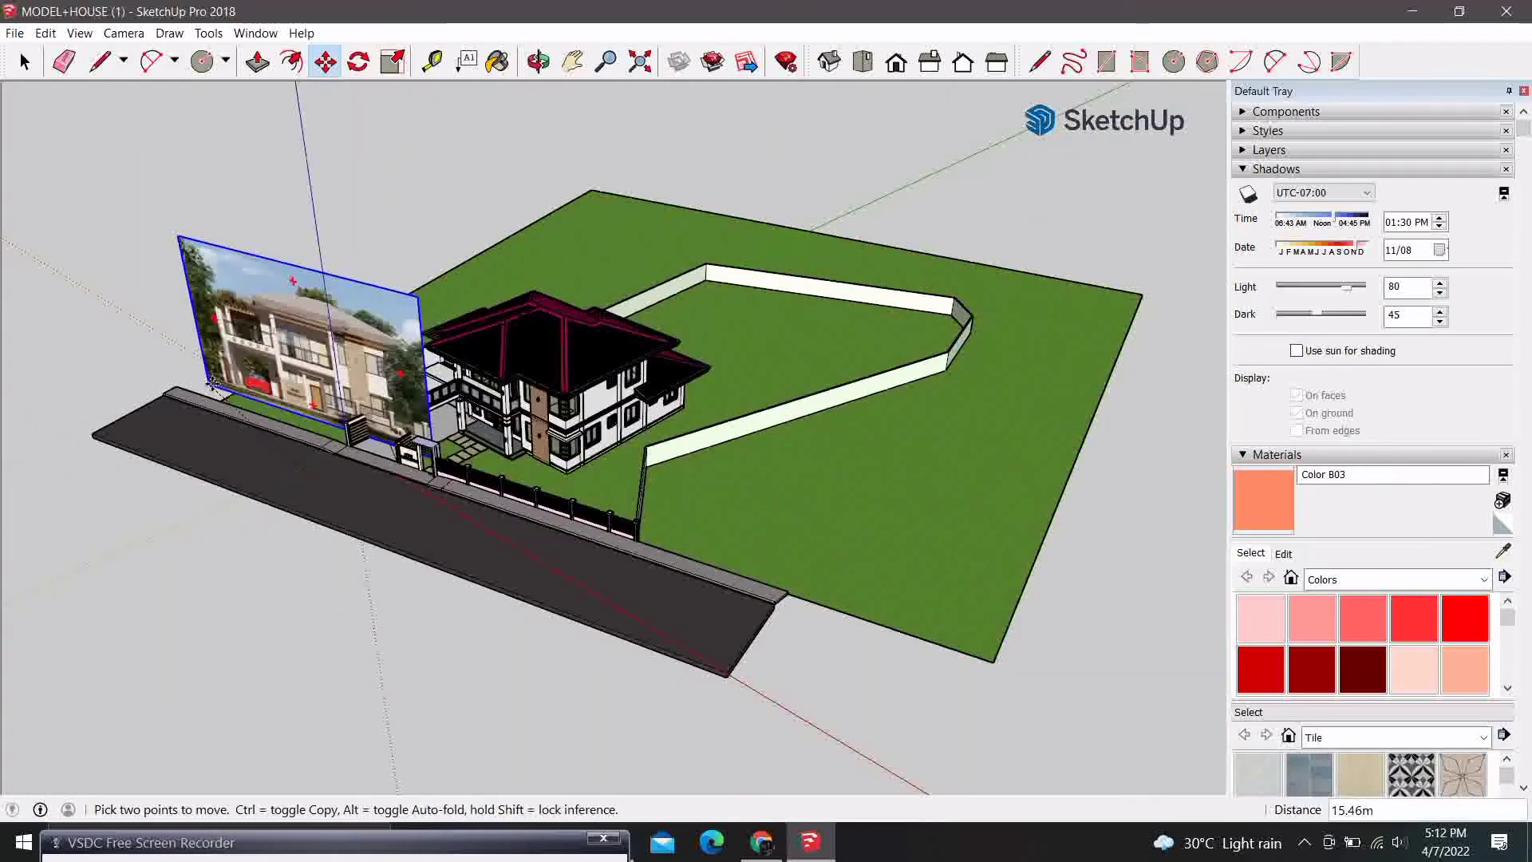
middle_click_drag(380, 538, 581, 402, "shift")
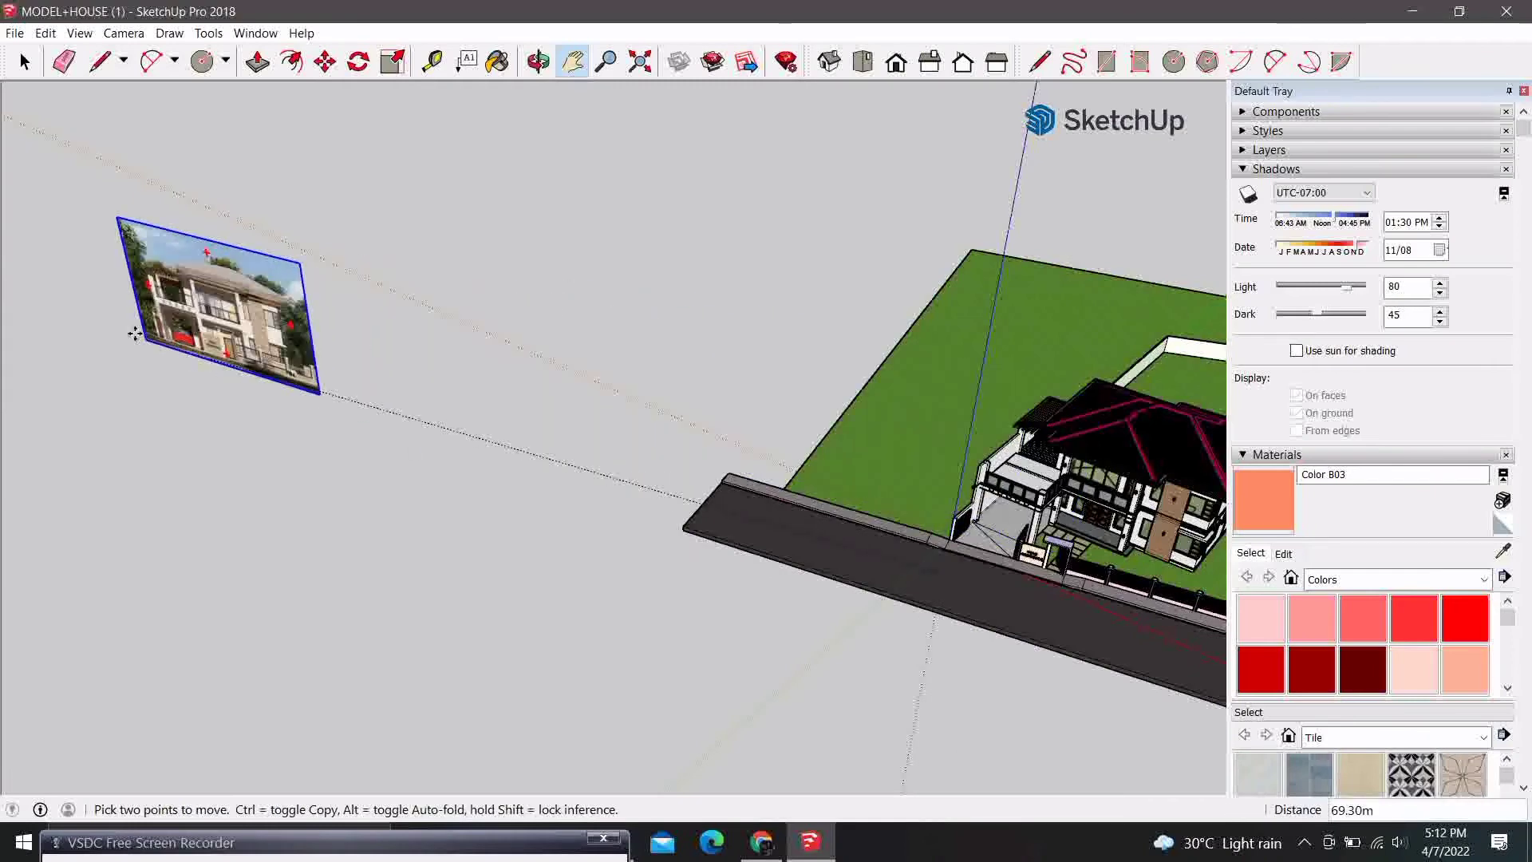
key("space")
middle_click_drag(106, 281, 457, 395)
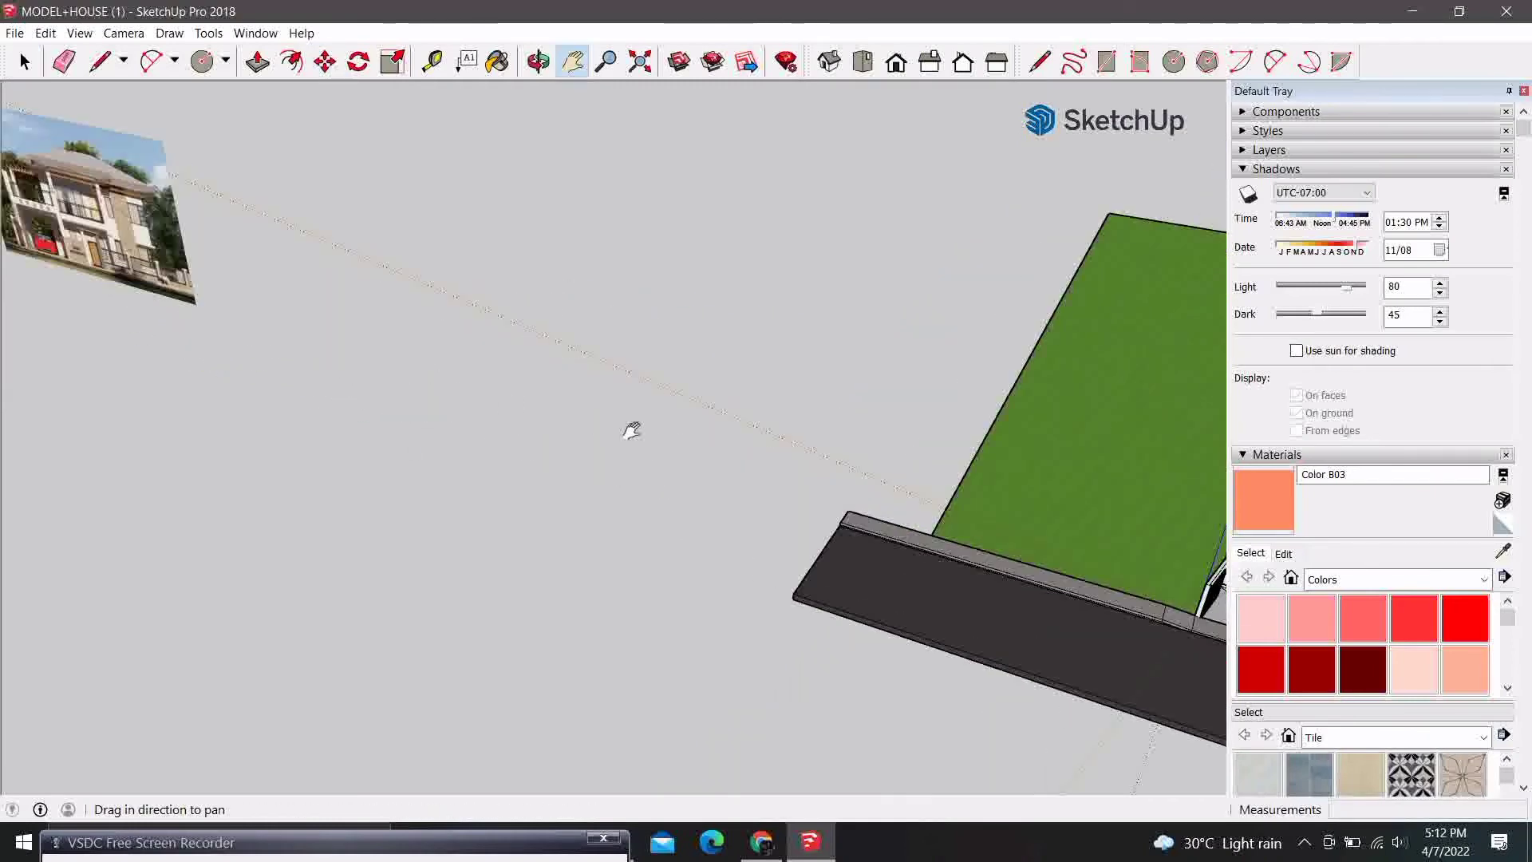
middle_click_drag(774, 533, 830, 447)
Step: Orbit and zoom to view the gate, sign and lawn path
scroll(878, 399, "up", 3)
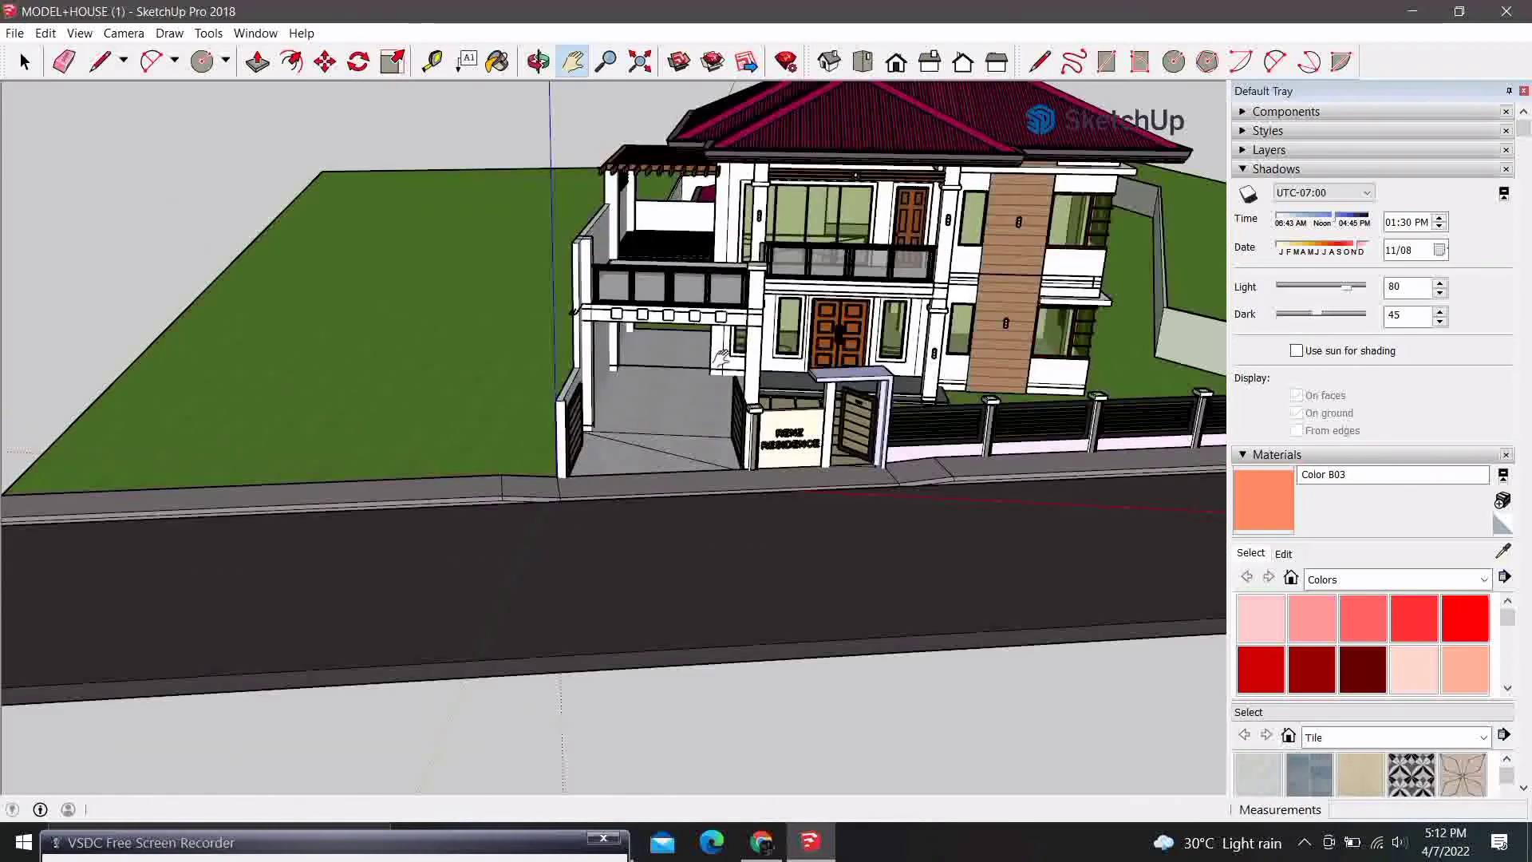
scroll(957, 359, "up", 4)
scroll(993, 339, "up", 3)
scroll(993, 339, "down", 5)
middle_click_drag(559, 447, 404, 506)
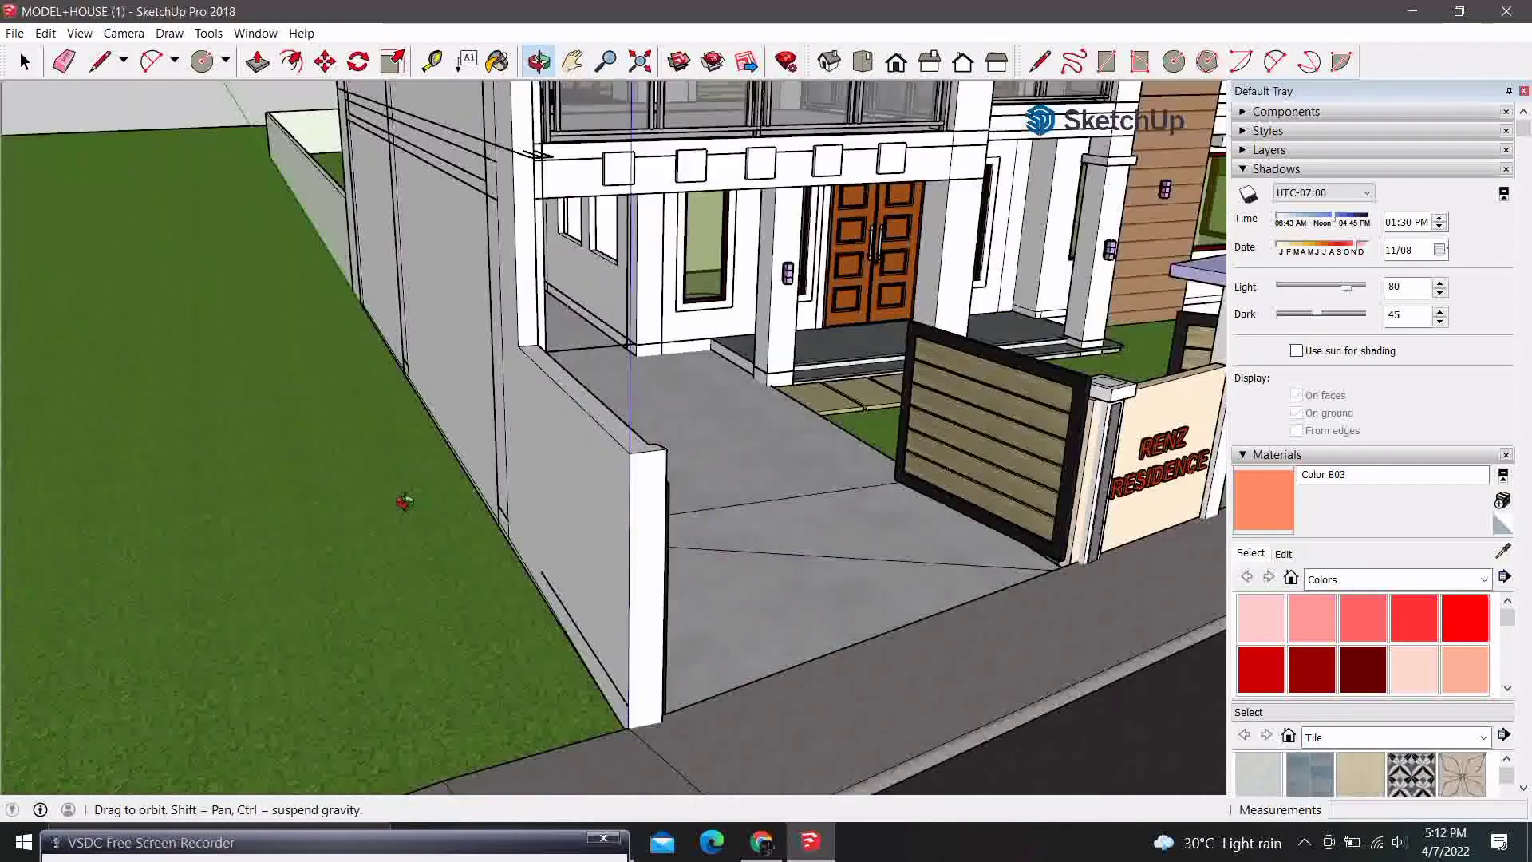
scroll(622, 487, "up", 3)
scroll(301, 431, "up", 3)
middle_click_drag(302, 431, 342, 501)
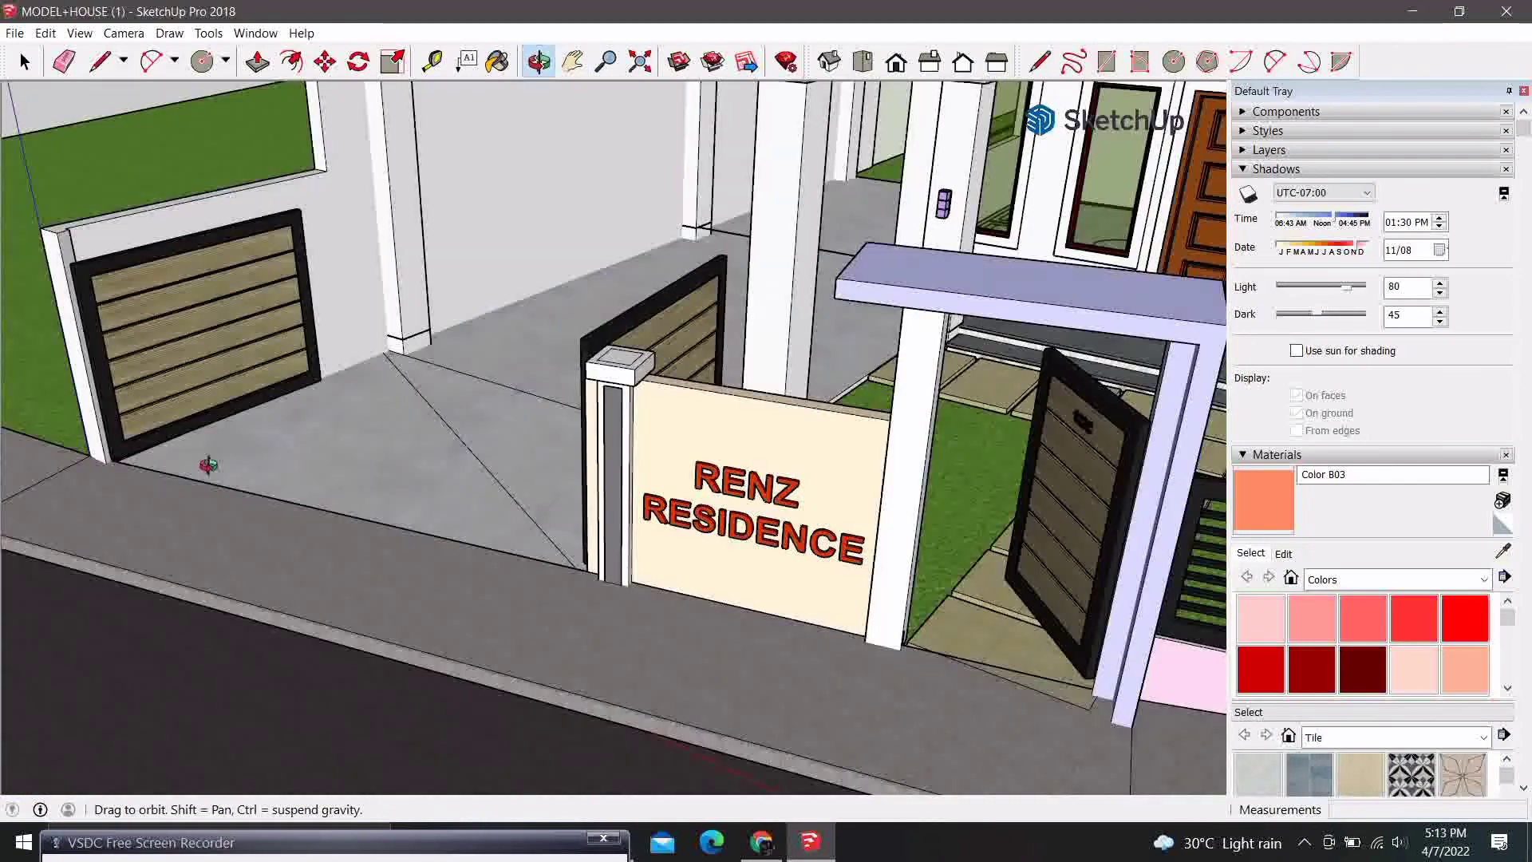
scroll(341, 501, "down", 4)
scroll(352, 471, "up", 1)
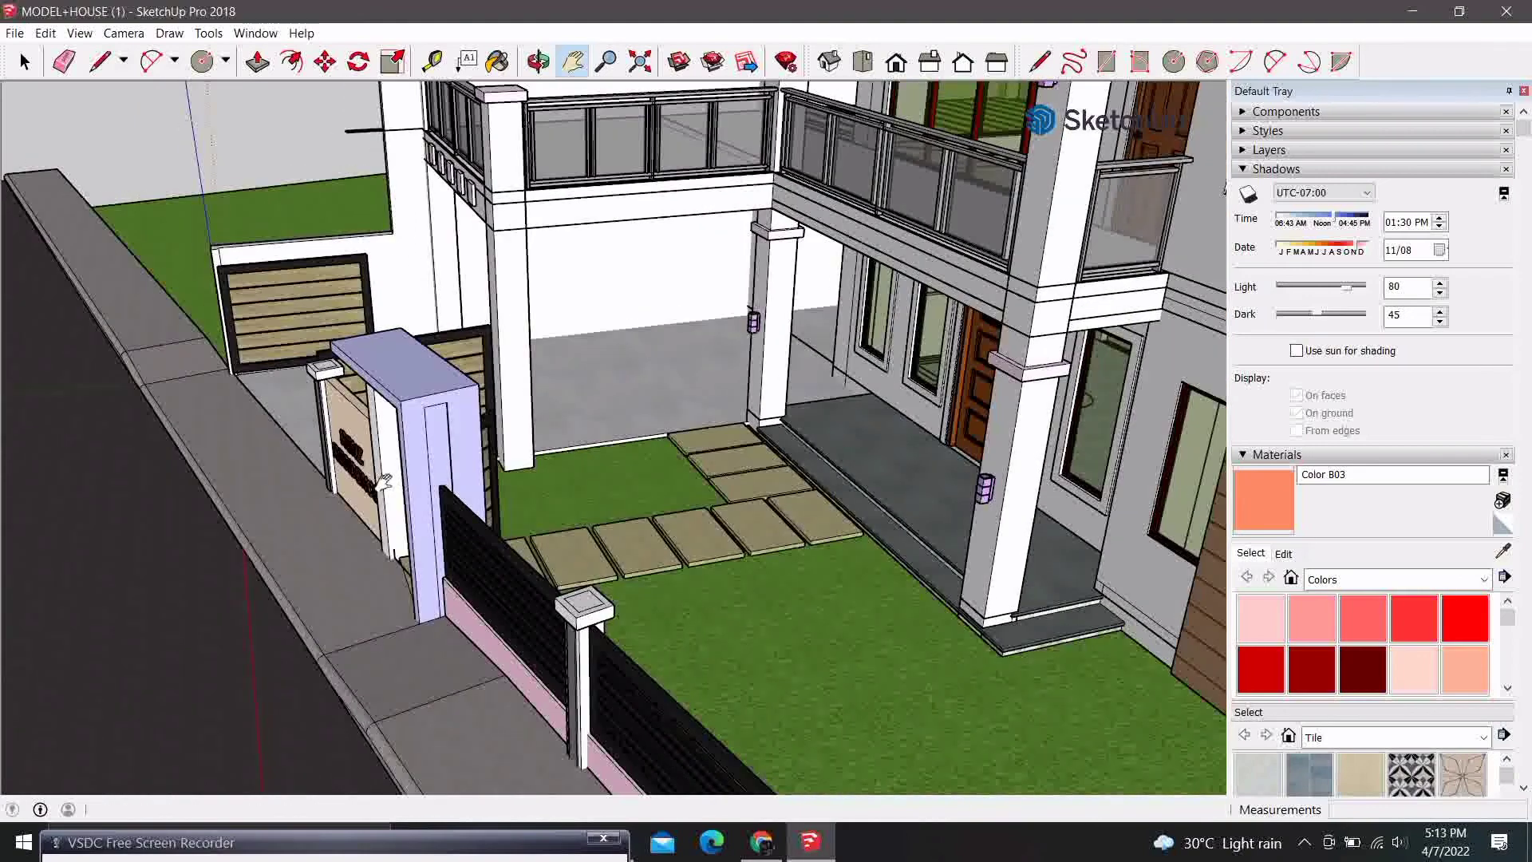
scroll(355, 455, "up", 2)
scroll(358, 443, "up", 2)
Step: Select the entire model and orbit to an overhead view of the house
key("ctrl+a")
scroll(358, 443, "down", 1)
scroll(375, 479, "down", 2)
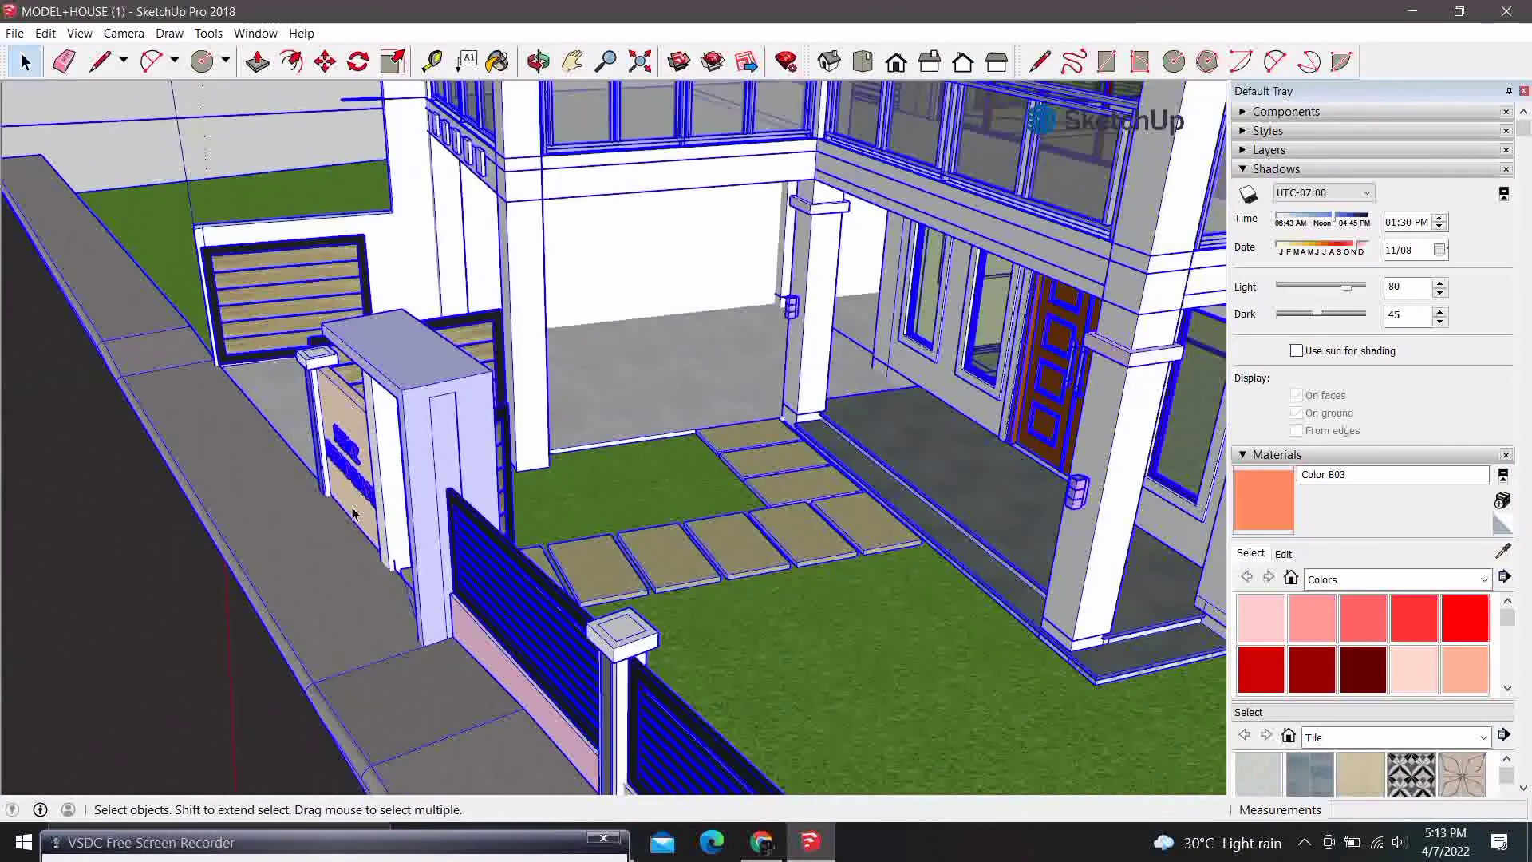
scroll(399, 543, "down", 2)
scroll(418, 597, "down", 2)
mouse_move(419, 597)
middle_mouse_down()
mouse_move(337, 357)
mouse_move(629, 345)
mouse_move(695, 137)
middle_mouse_up()
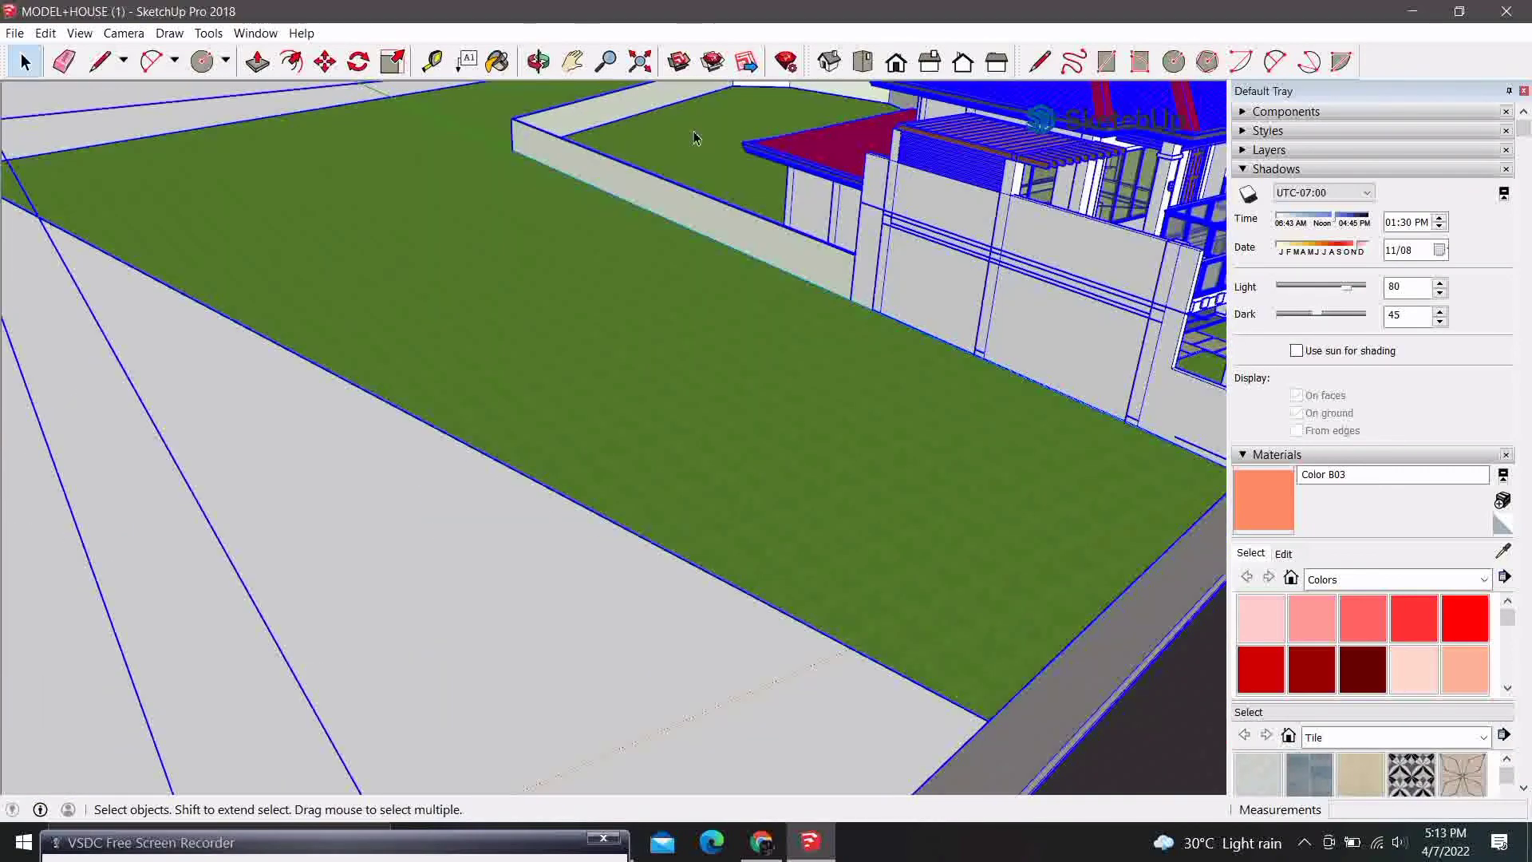
left_click(572, 62)
scroll(290, 308, "down", 5)
scroll(290, 308, "down", 5)
mouse_move(290, 308)
middle_mouse_down()
mouse_move(690, 391)
mouse_move(479, 472)
middle_mouse_up()
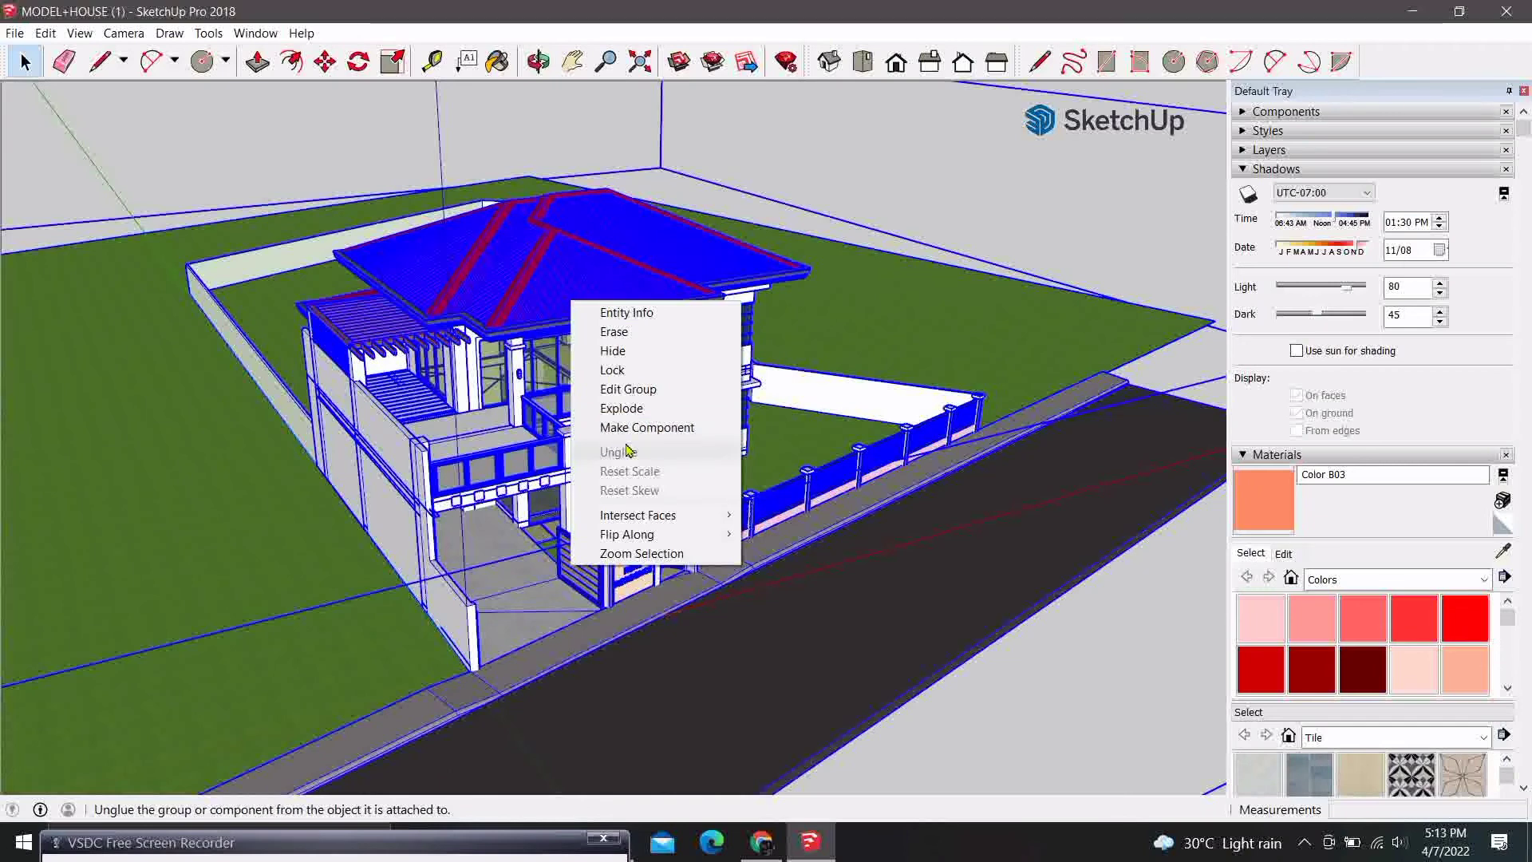
Step: Explode the house group, then explode the roof group into loose edges
left_click(643, 415)
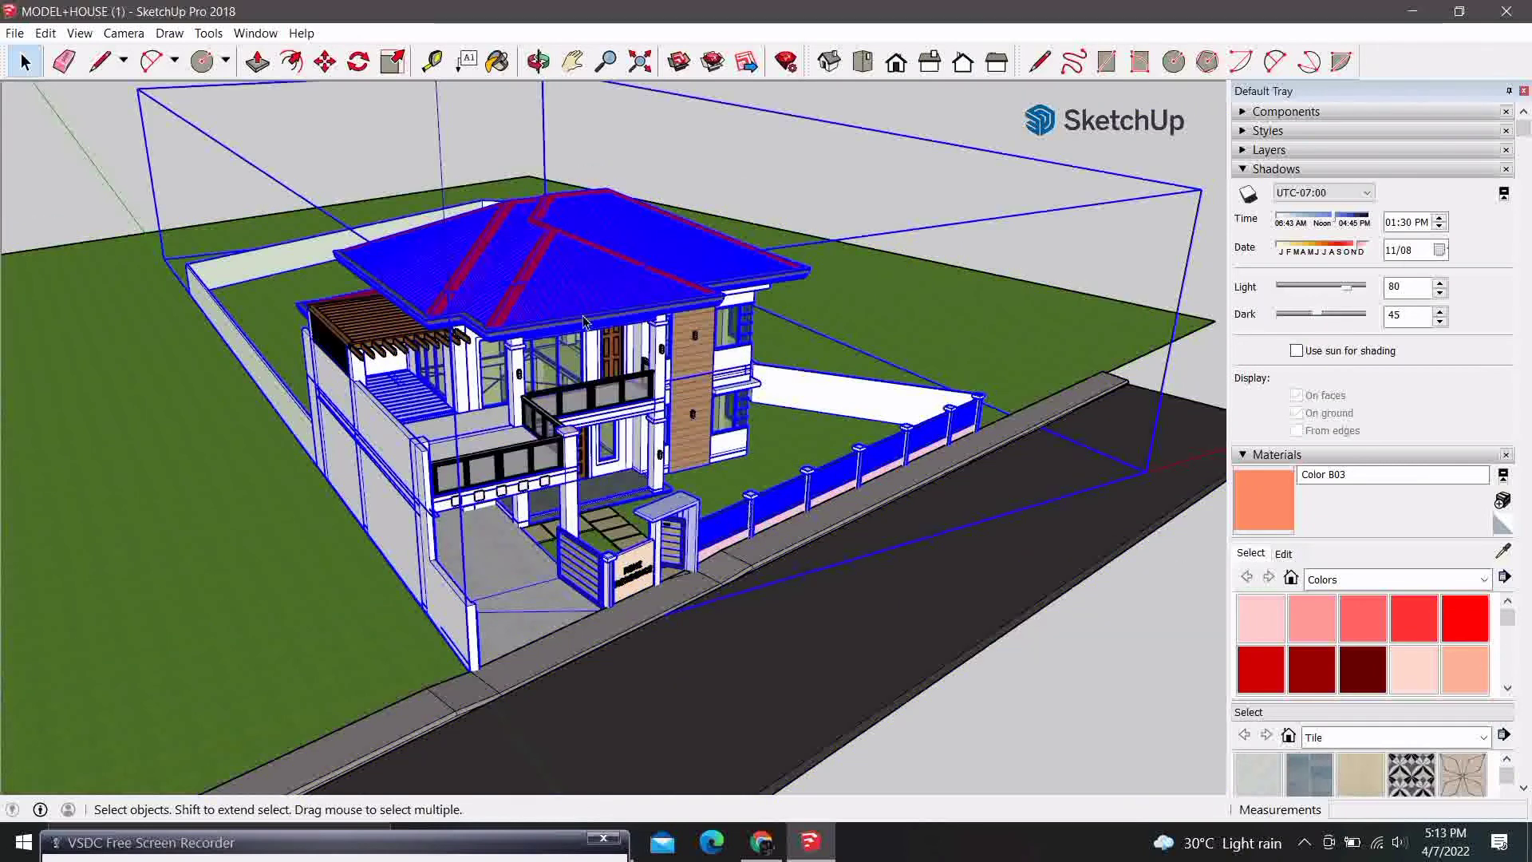
mouse_move(583, 321)
middle_mouse_down()
mouse_move(573, 407)
mouse_move(421, 382)
mouse_move(635, 275)
middle_mouse_up()
scroll(401, 371, "up", 2)
left_click(635, 276)
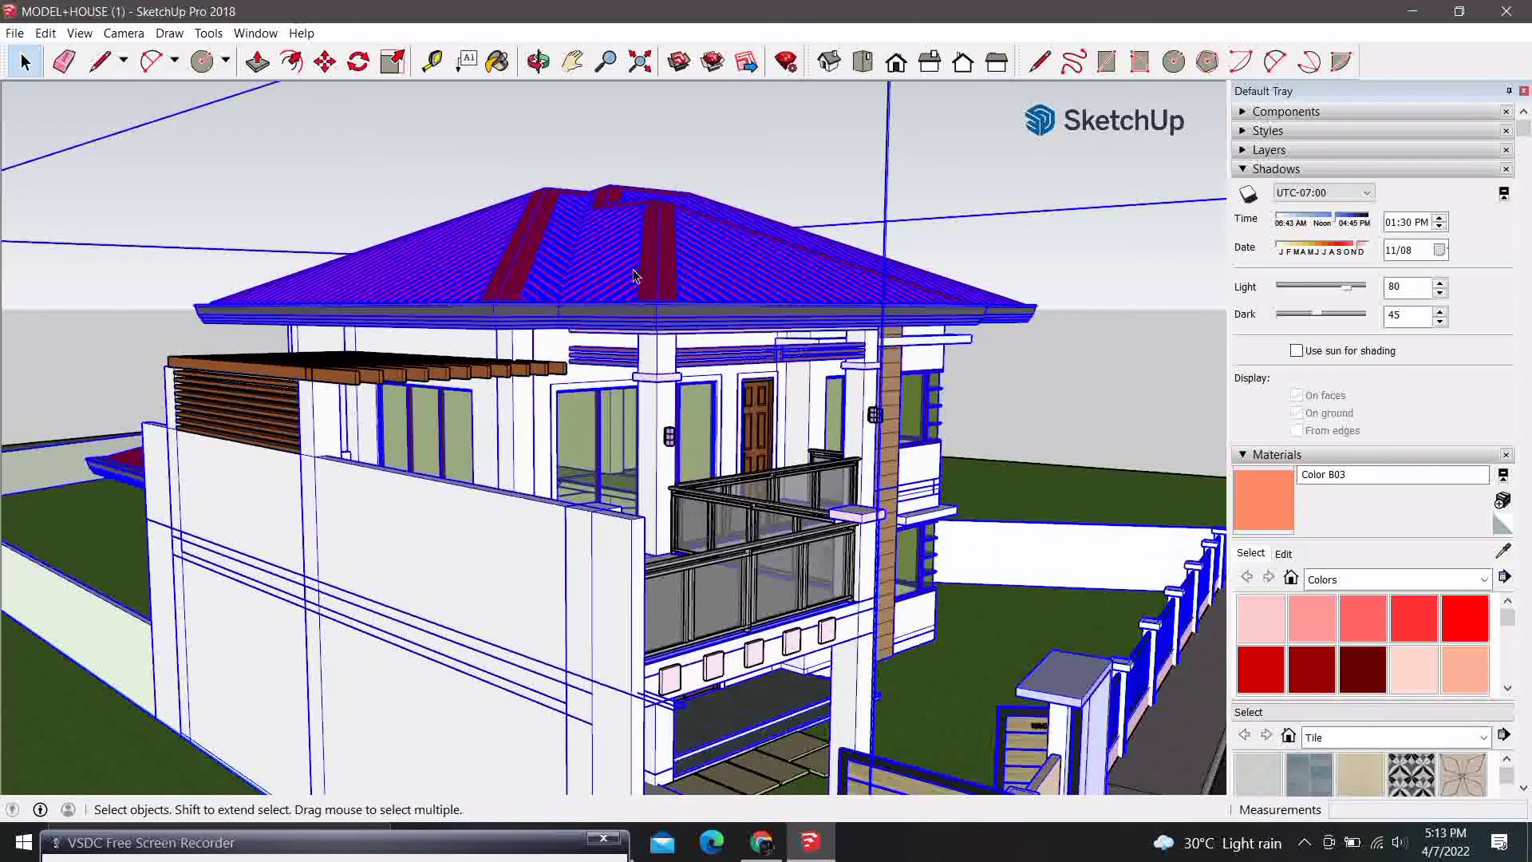
left_click(696, 386)
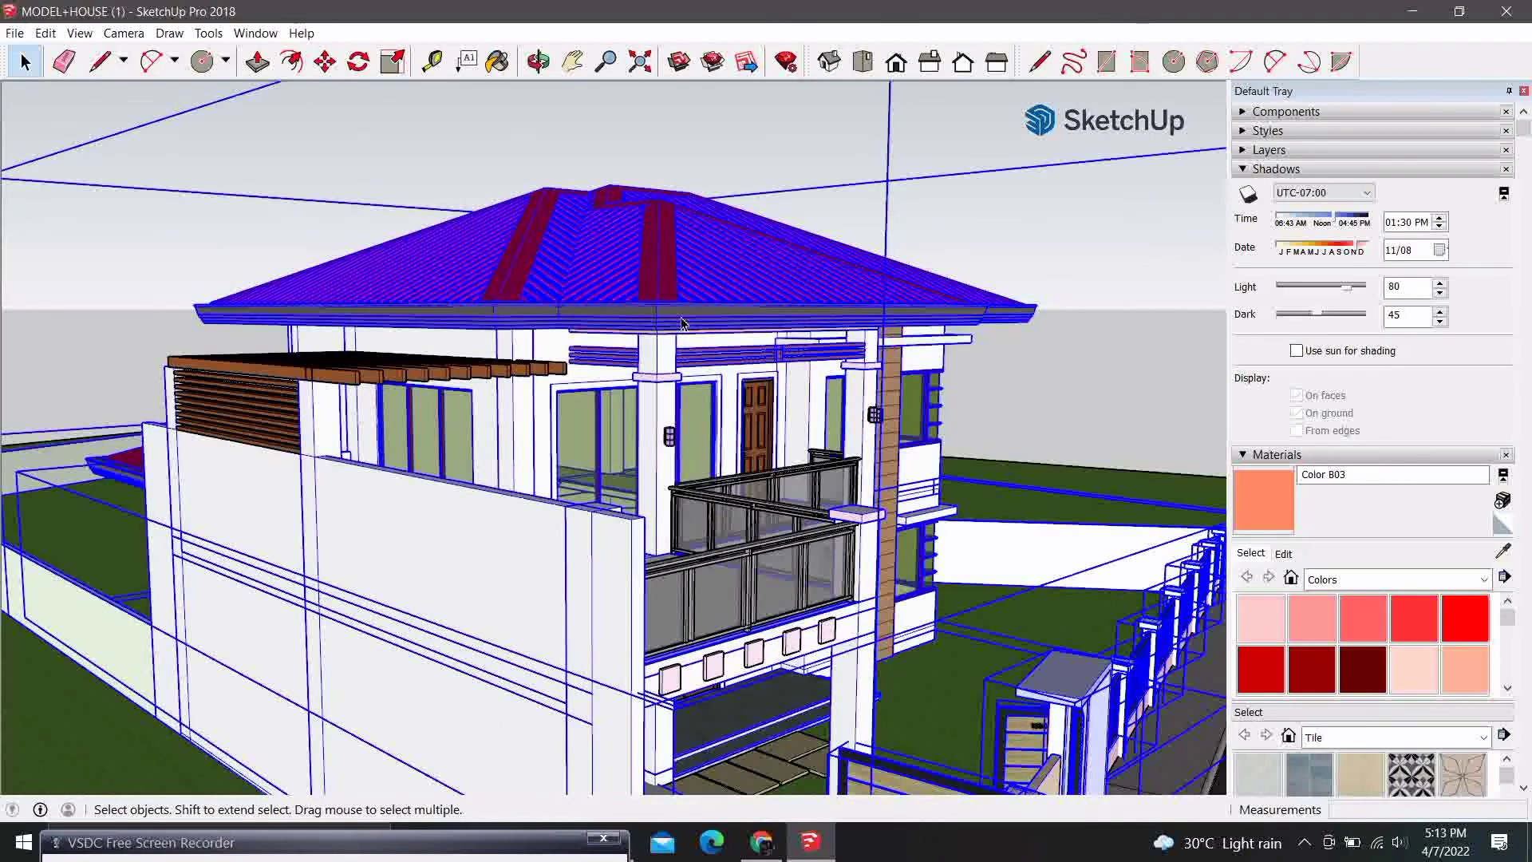
scroll(665, 363, "down", 3)
mouse_move(665, 363)
middle_mouse_down()
mouse_move(595, 551)
mouse_move(403, 602)
middle_mouse_up()
left_click(594, 583)
Step: Orbit around the house to inspect the porch, hip roof and balconies
scroll(875, 407, "up", 3)
scroll(875, 407, "up", 3)
mouse_move(876, 380)
middle_mouse_down()
mouse_move(824, 274)
mouse_move(702, 137)
mouse_move(506, 141)
middle_mouse_up()
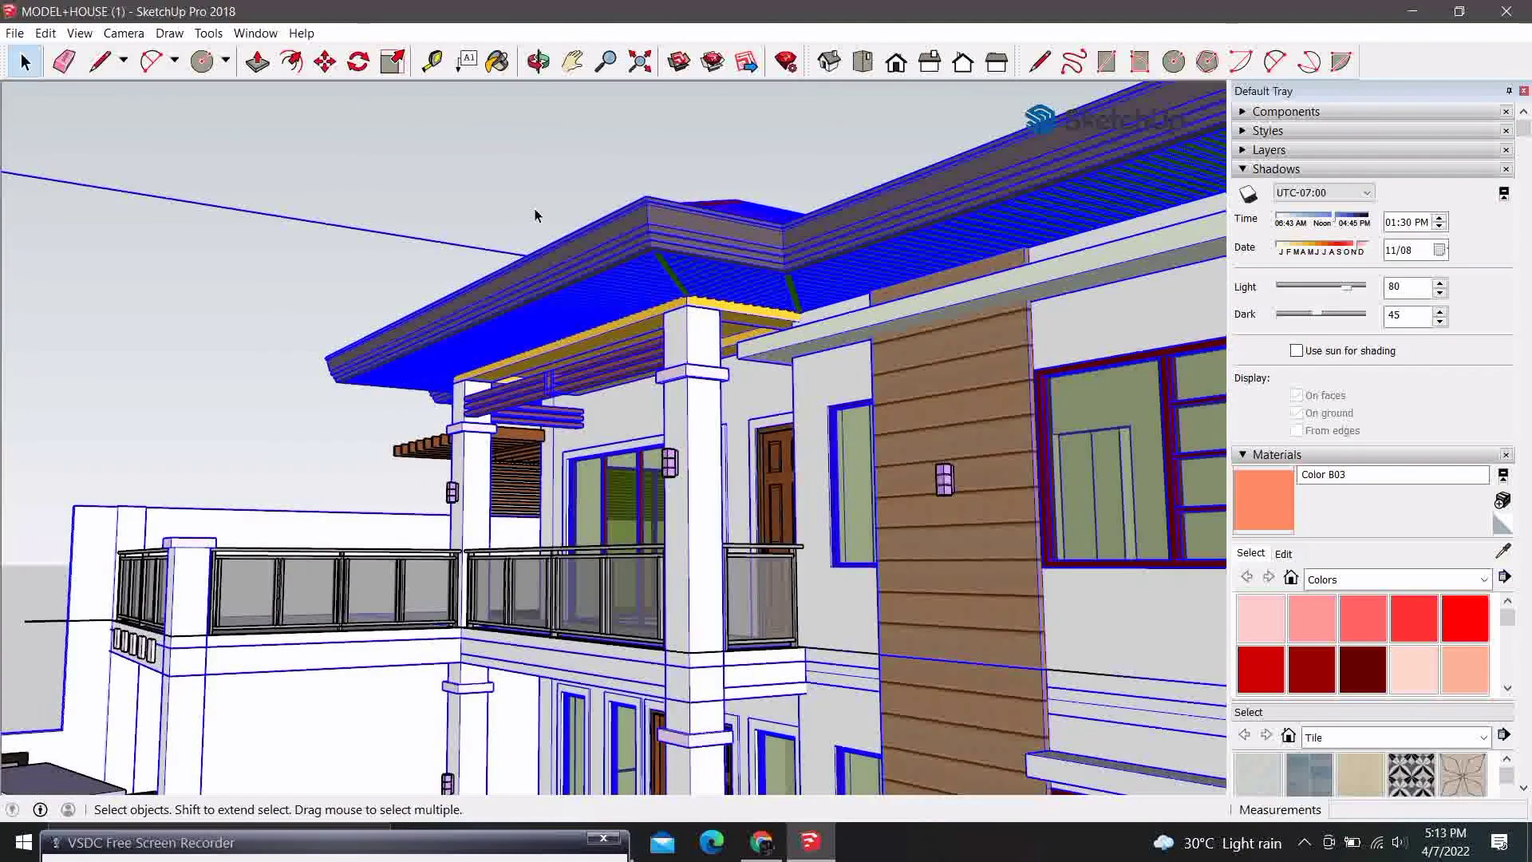
scroll(537, 212, "up", 3)
scroll(564, 164, "up", 2)
mouse_move(603, 281)
middle_mouse_down()
mouse_move(886, 431)
mouse_move(974, 304)
mouse_move(1062, 123)
middle_mouse_up()
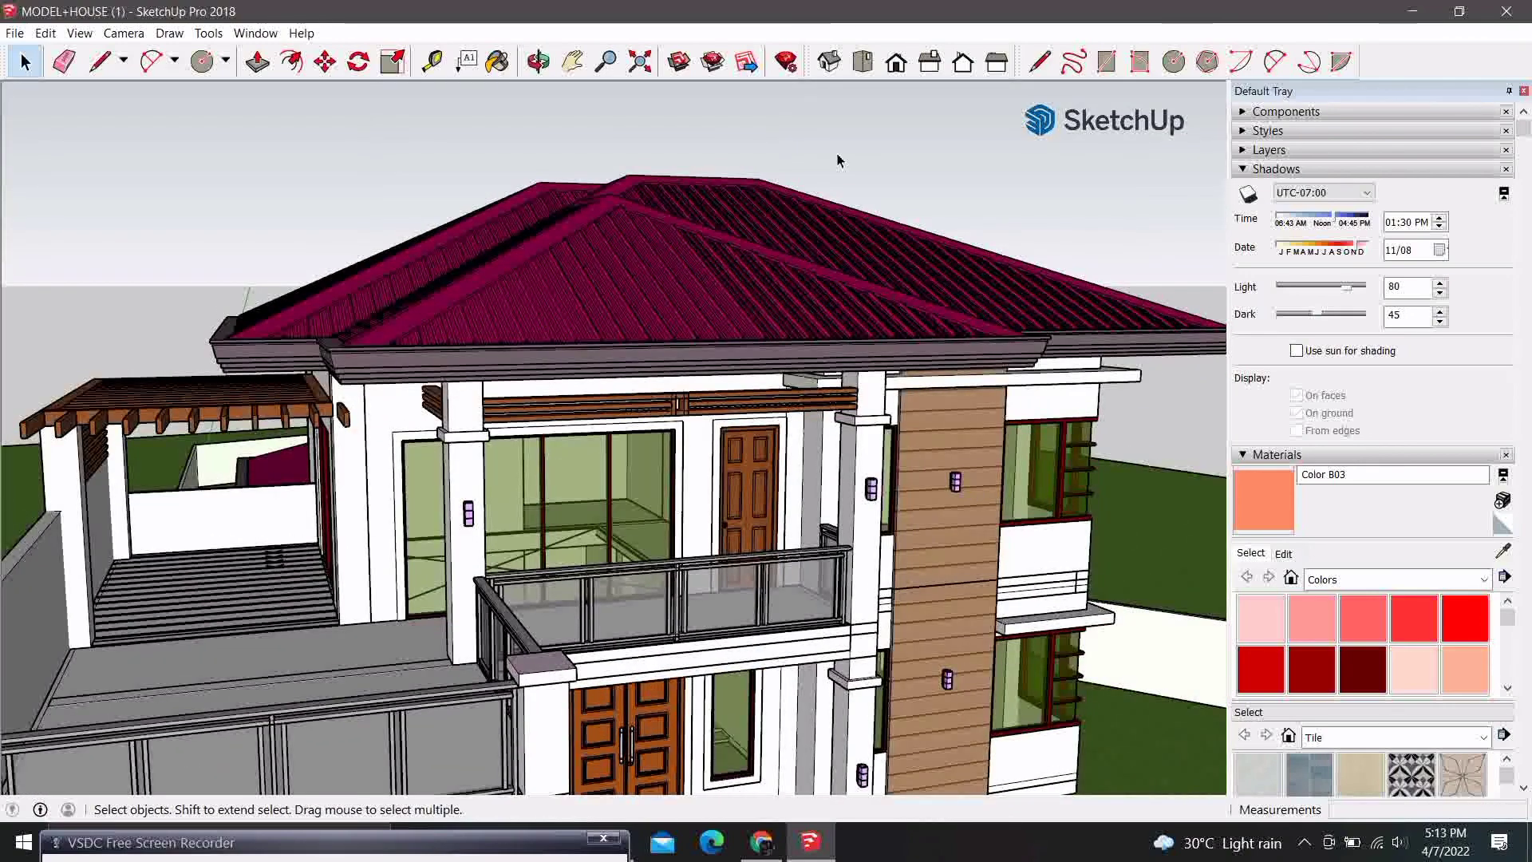
scroll(980, 222, "down", 2)
middle_click_drag(980, 223, 648, 551)
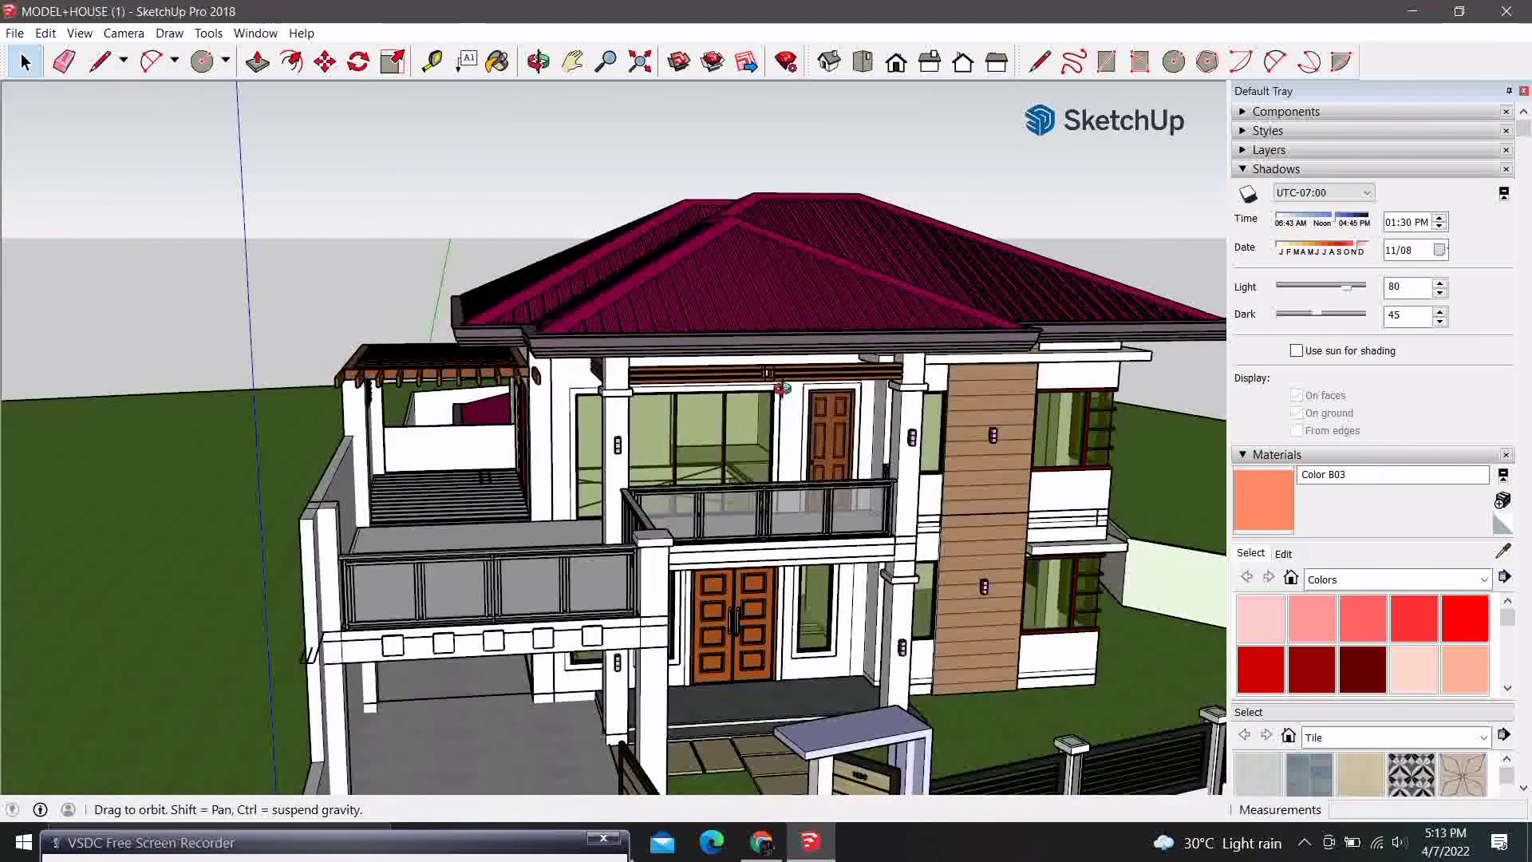